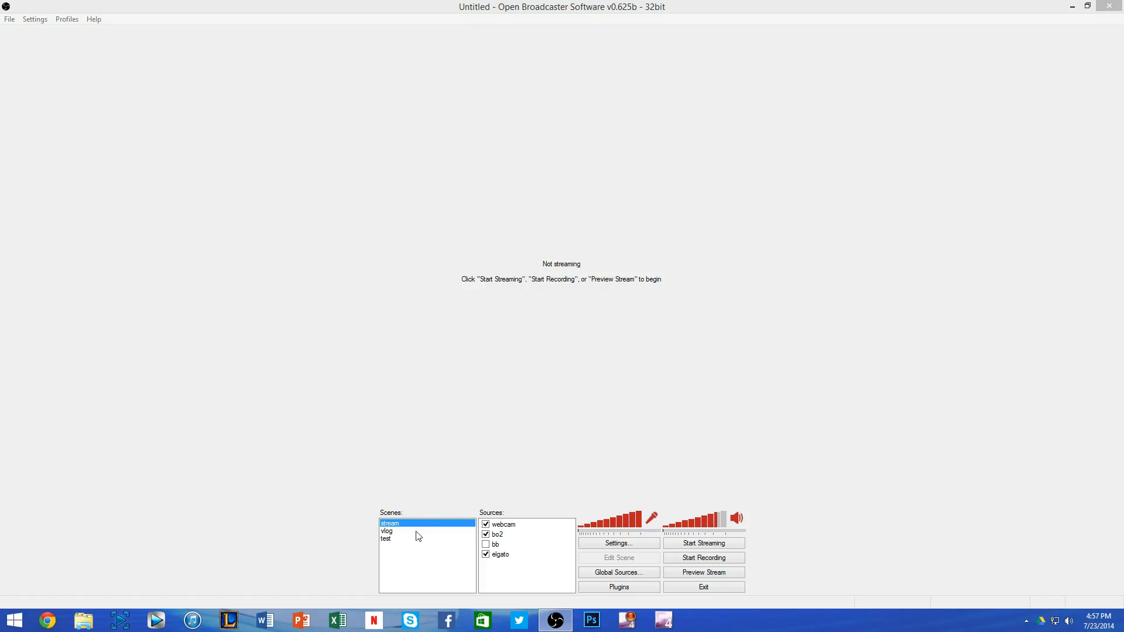
Step: Open the program settings to the general options
click(39, 19)
click(46, 34)
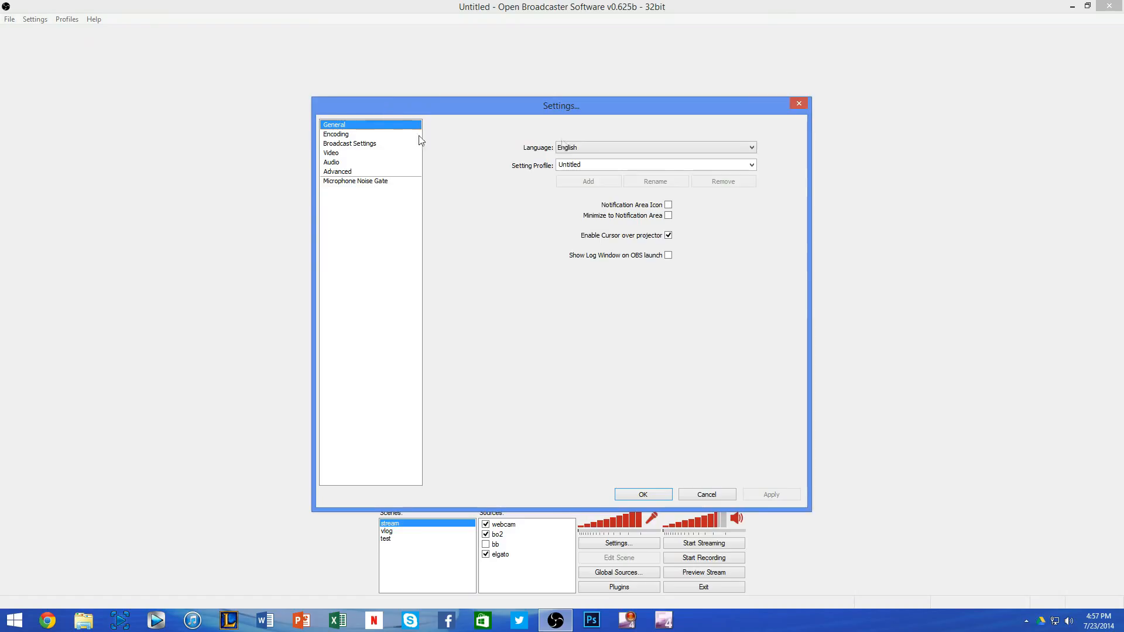
click(597, 164)
text(io)
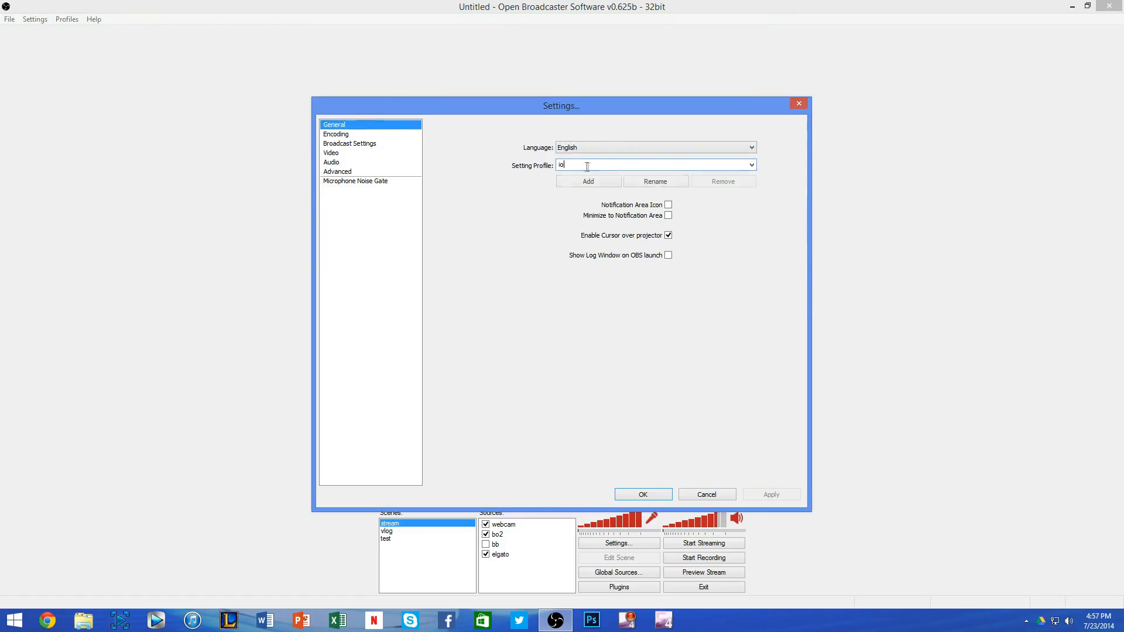
text(uyuio)
click(596, 205)
click(648, 216)
click(647, 216)
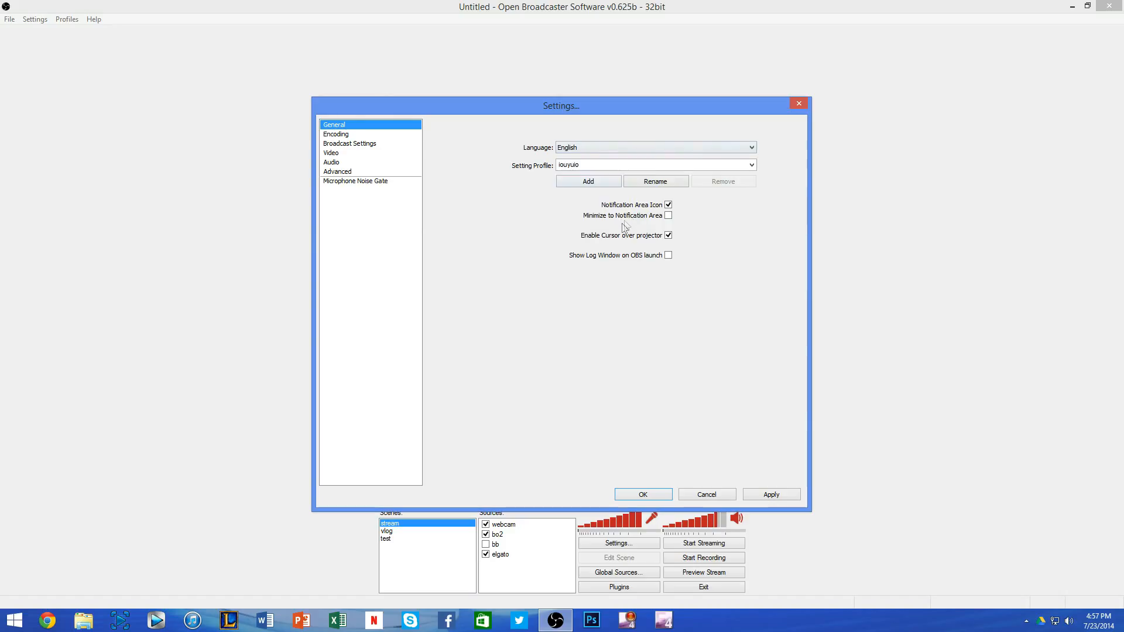
click(752, 165)
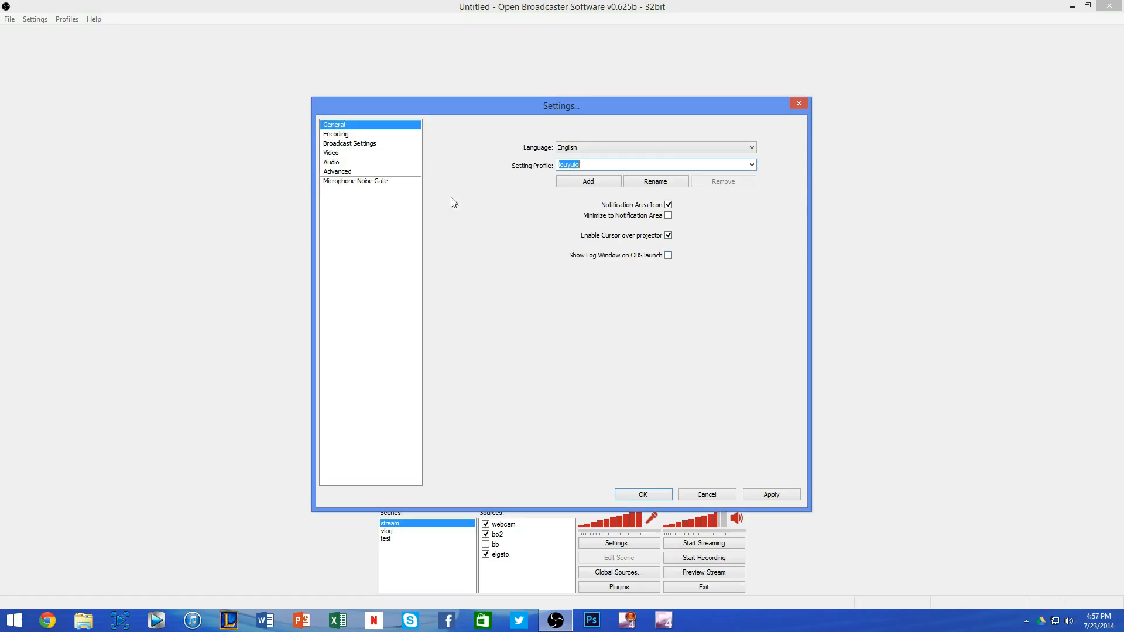
click(375, 135)
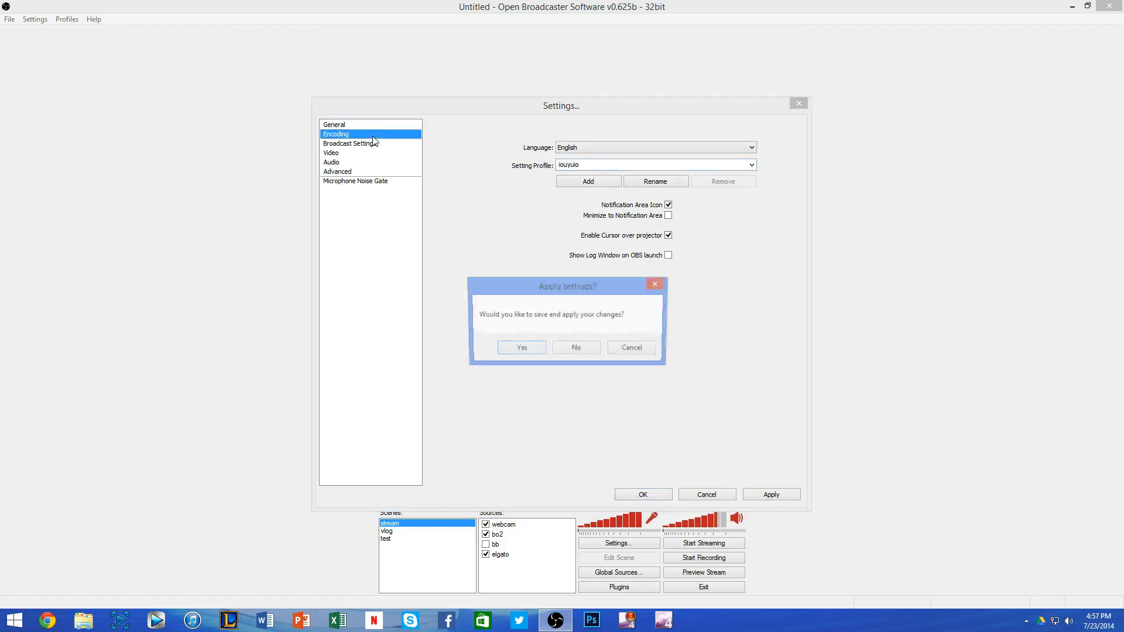
click(588, 350)
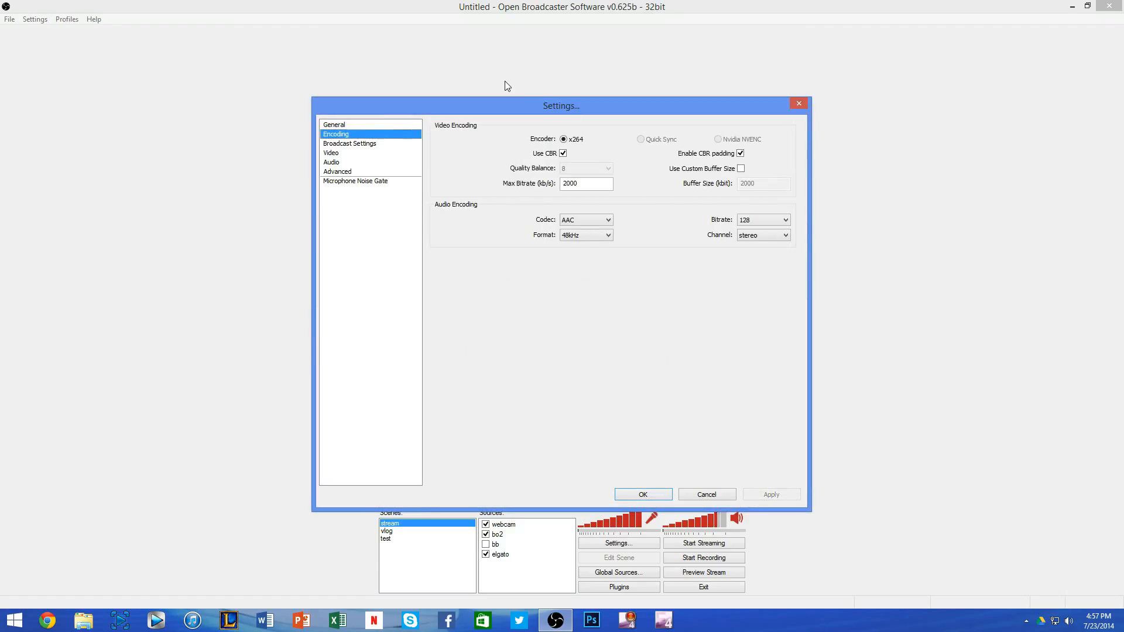
Step: Review the maximum bitrate in the encoding settings, along with the broadcast and video settings
mouse_move(598, 182)
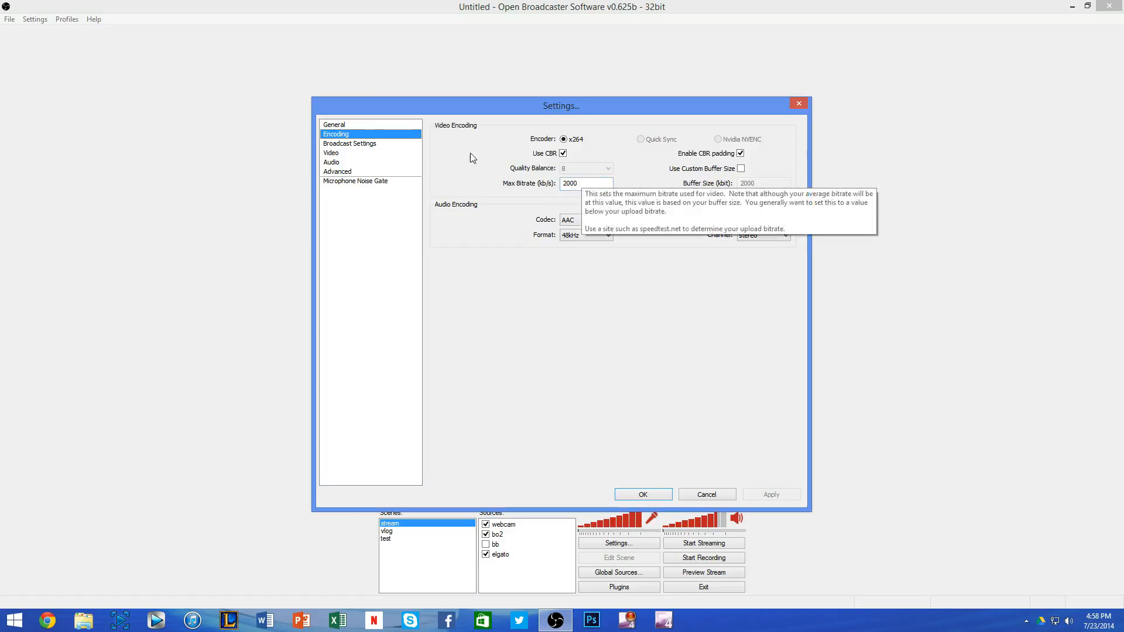
click(375, 148)
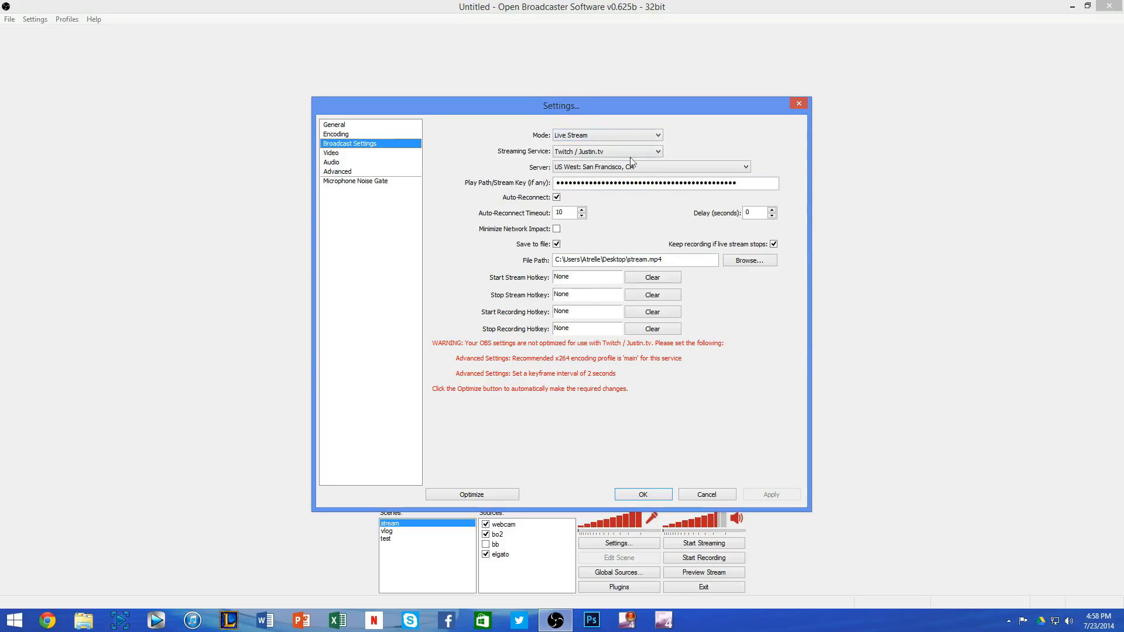
click(341, 154)
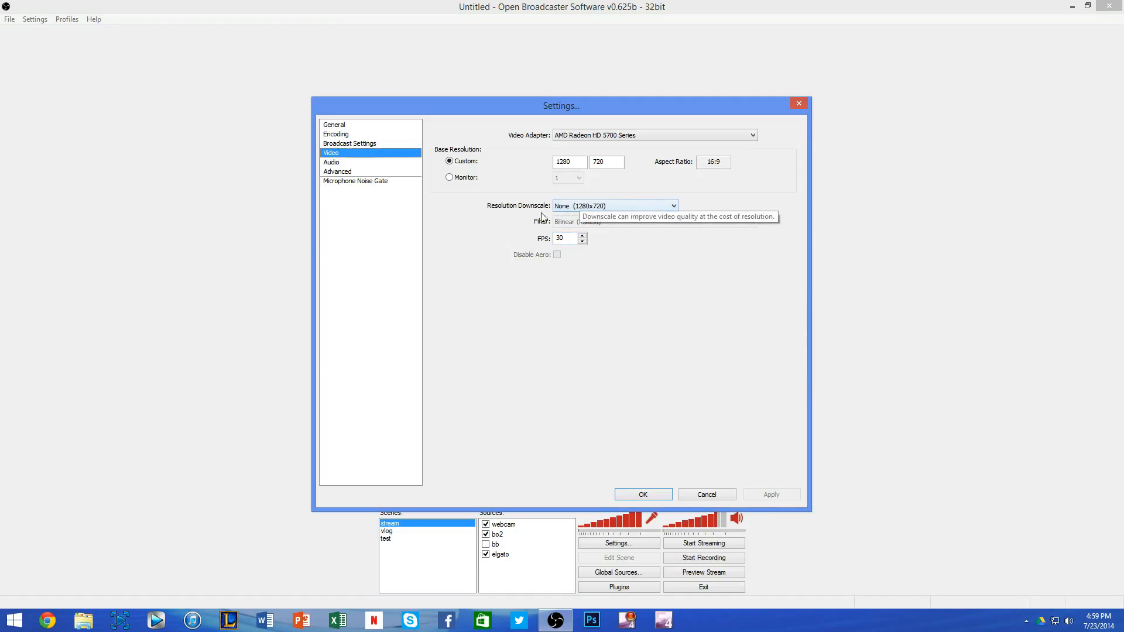
Step: Review the desktop and microphone device choices in the audio settings, check the advanced settings, and close the settings
click(354, 164)
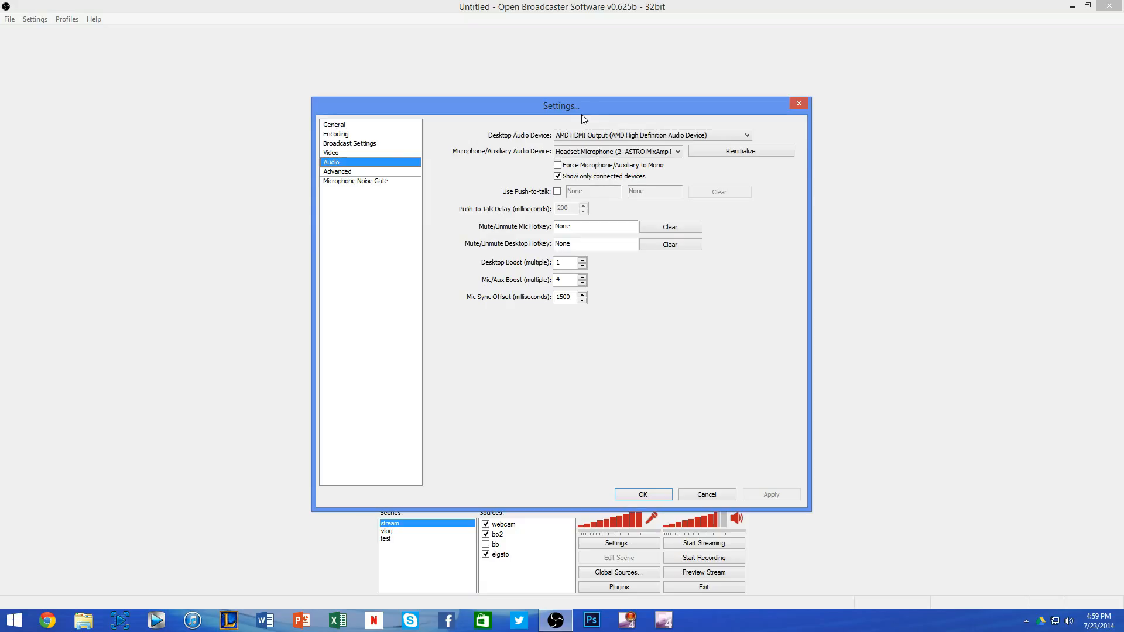
click(613, 138)
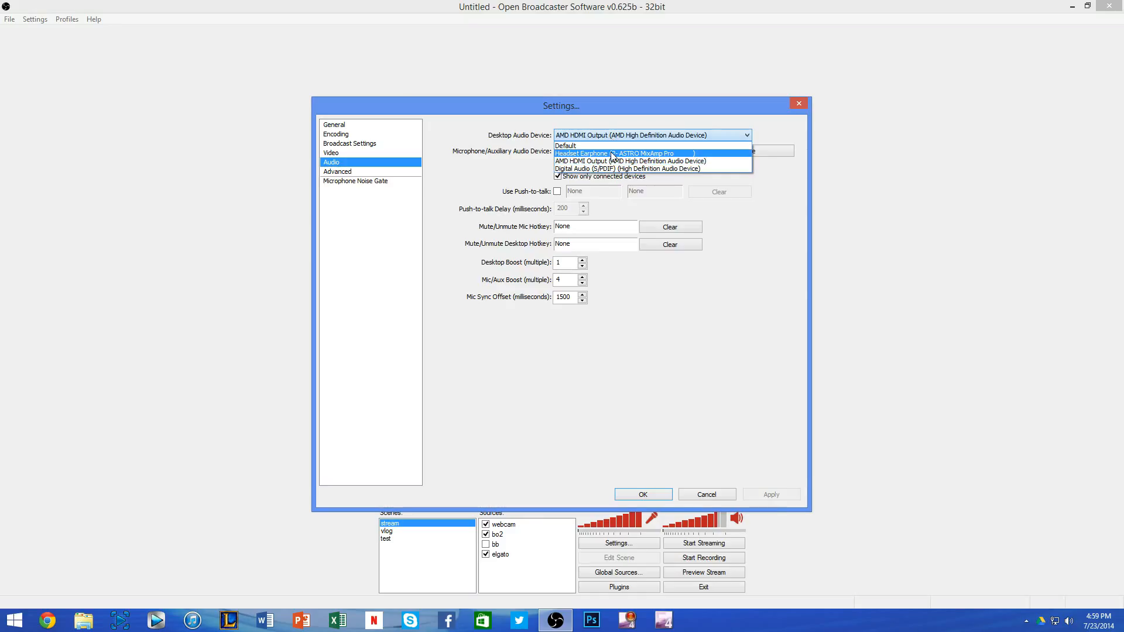
click(641, 136)
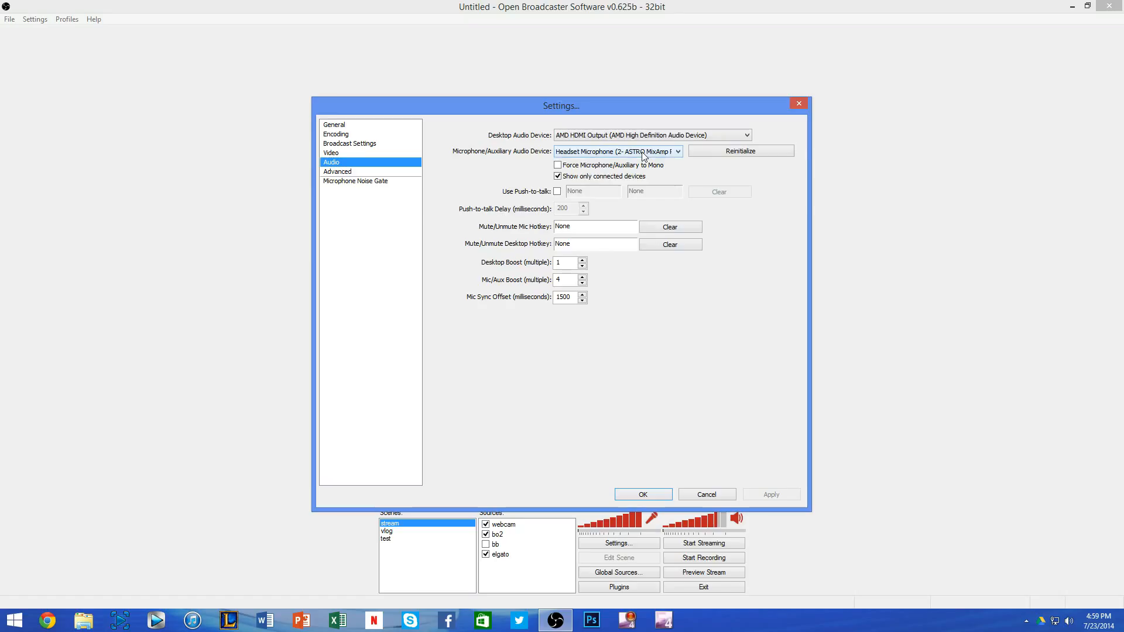
click(643, 153)
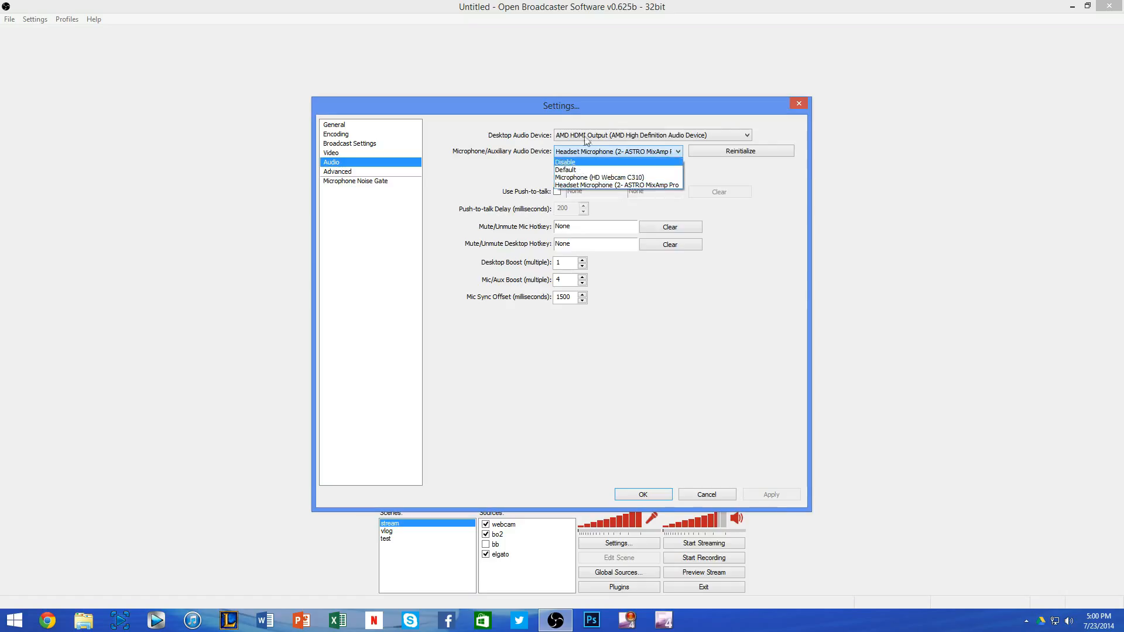
click(735, 164)
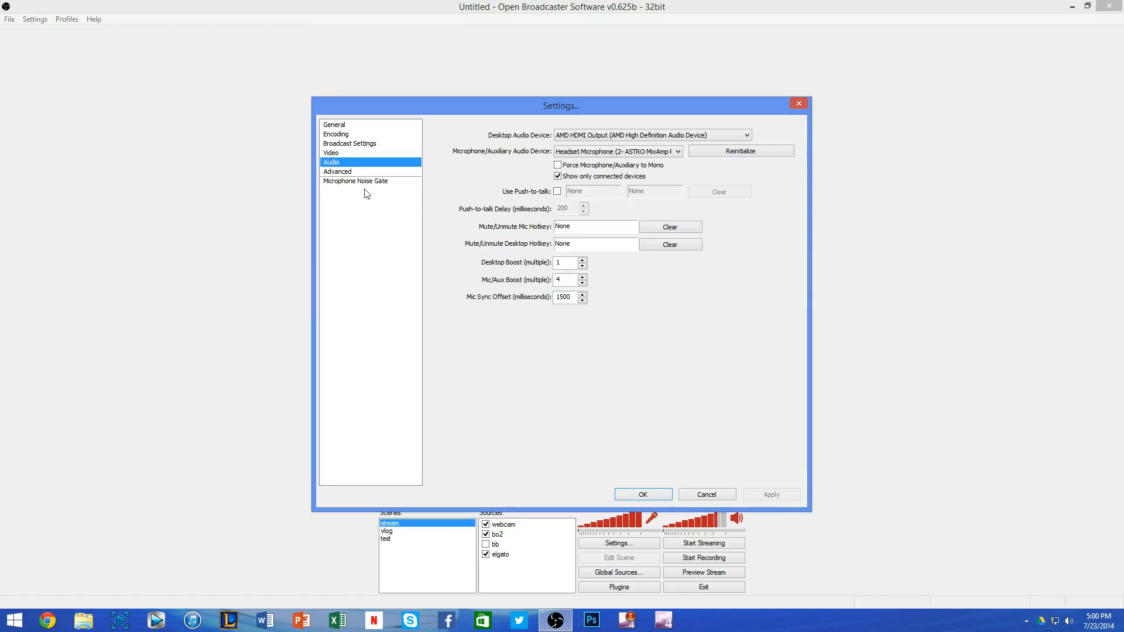
click(359, 174)
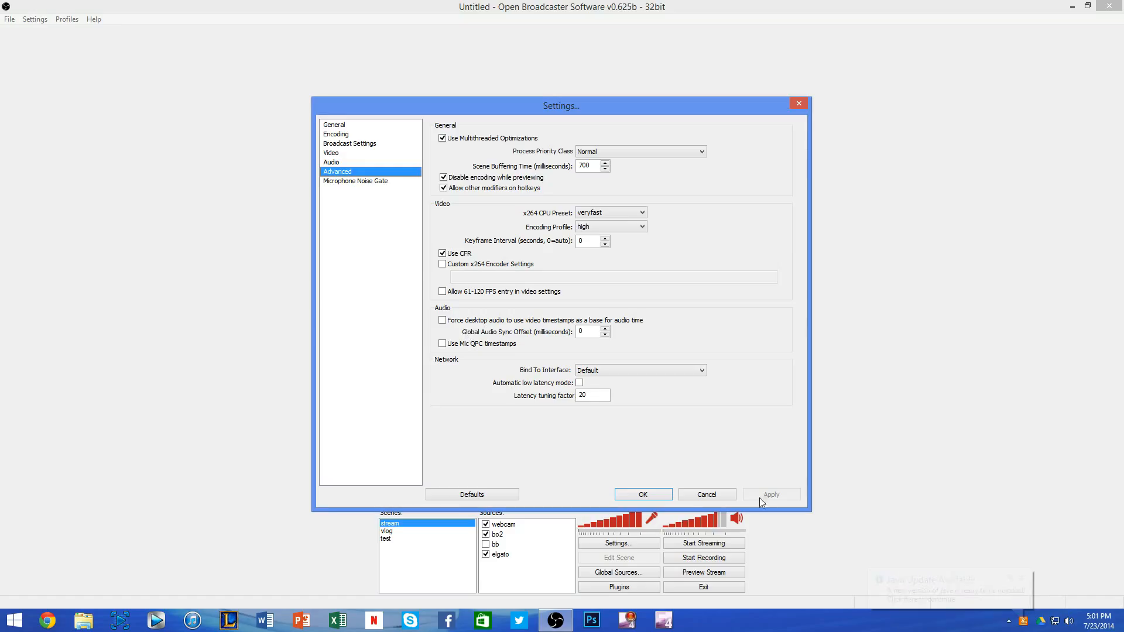
click(665, 497)
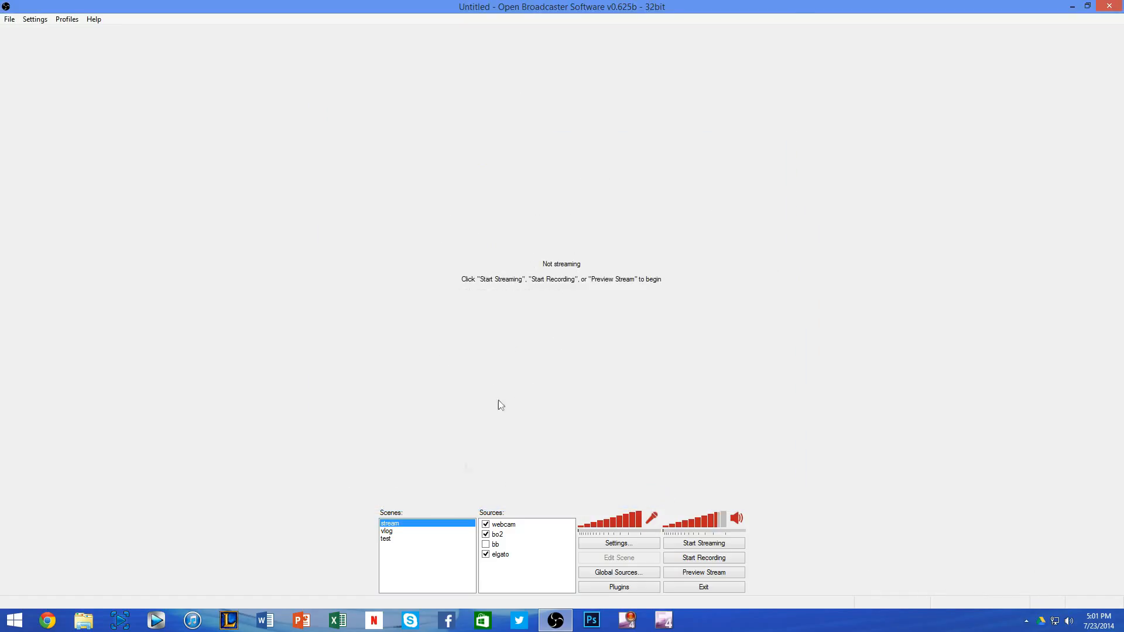
Step: Remove the elgato source from the test scene and confirm the deletion
click(388, 539)
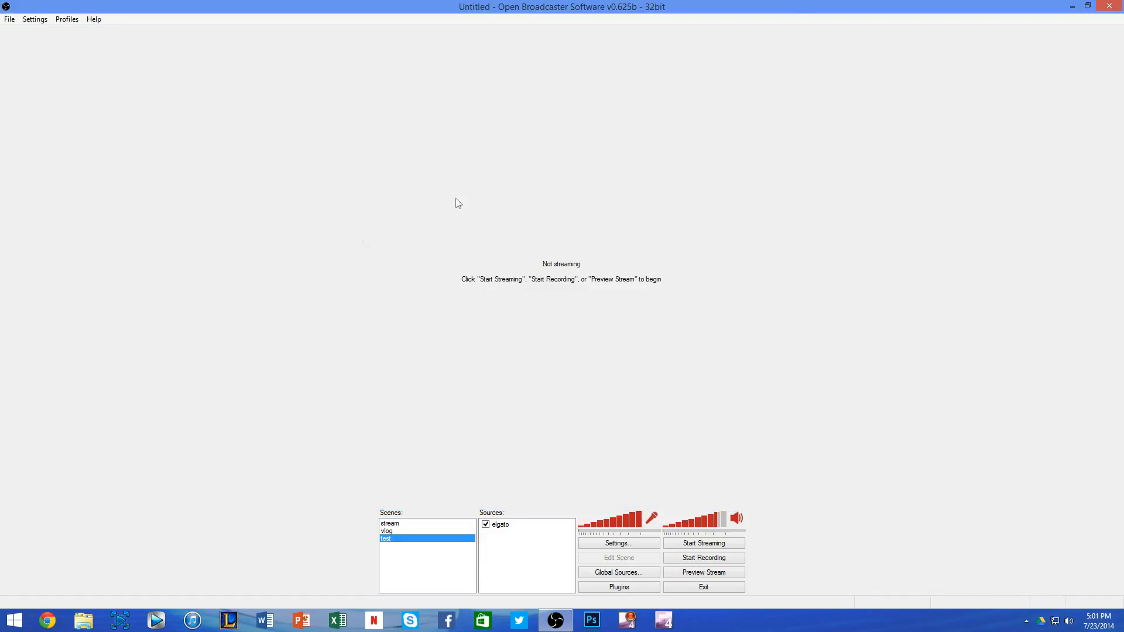
right_click(504, 526)
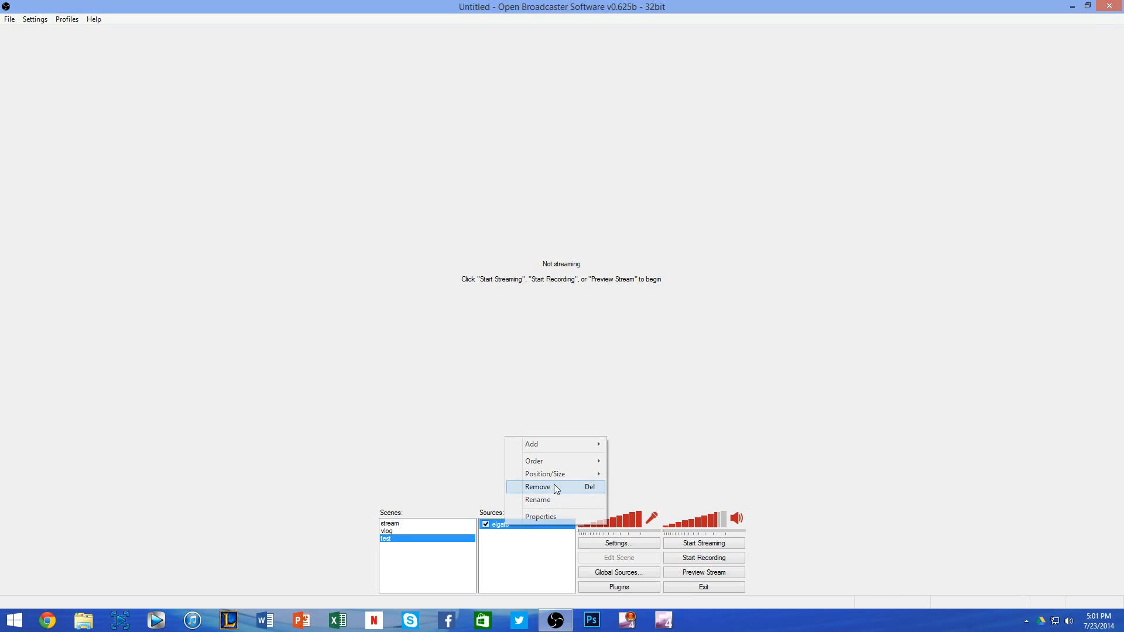
click(553, 487)
click(563, 351)
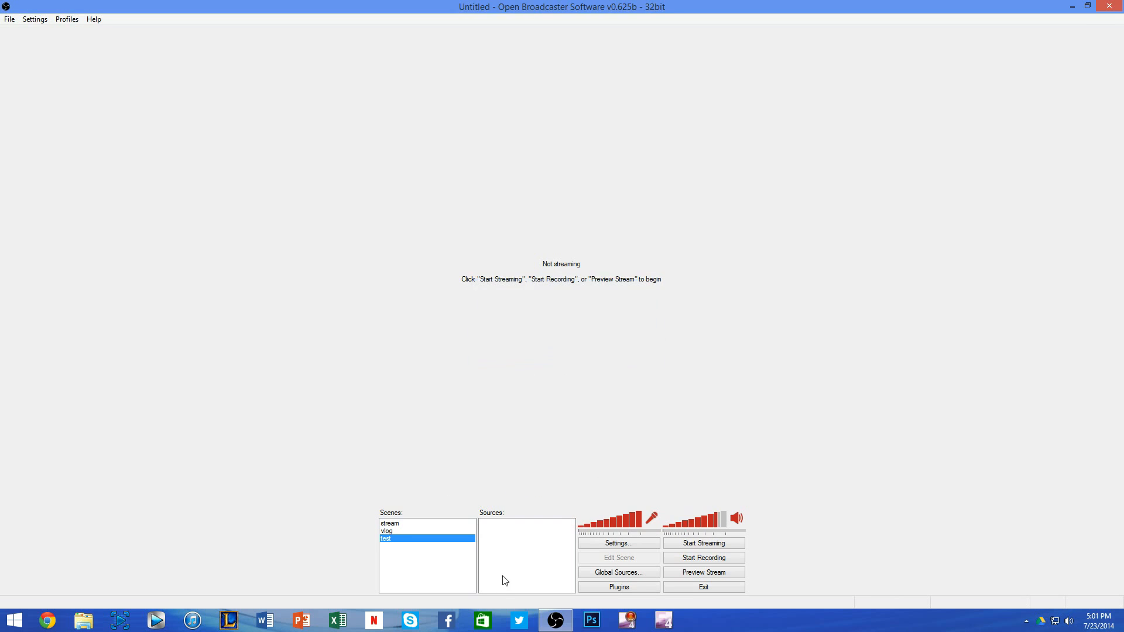
Step: Add a video capture device source named elgato to the test scene, using the Elgato Game Capture HD device
right_click(527, 550)
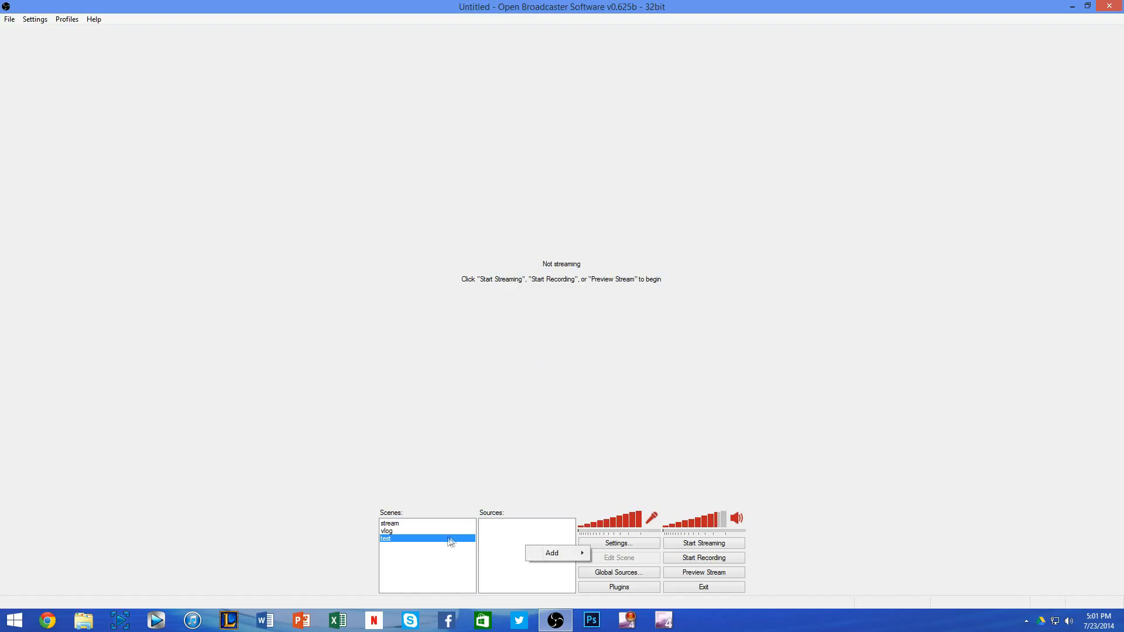
mouse_move(543, 553)
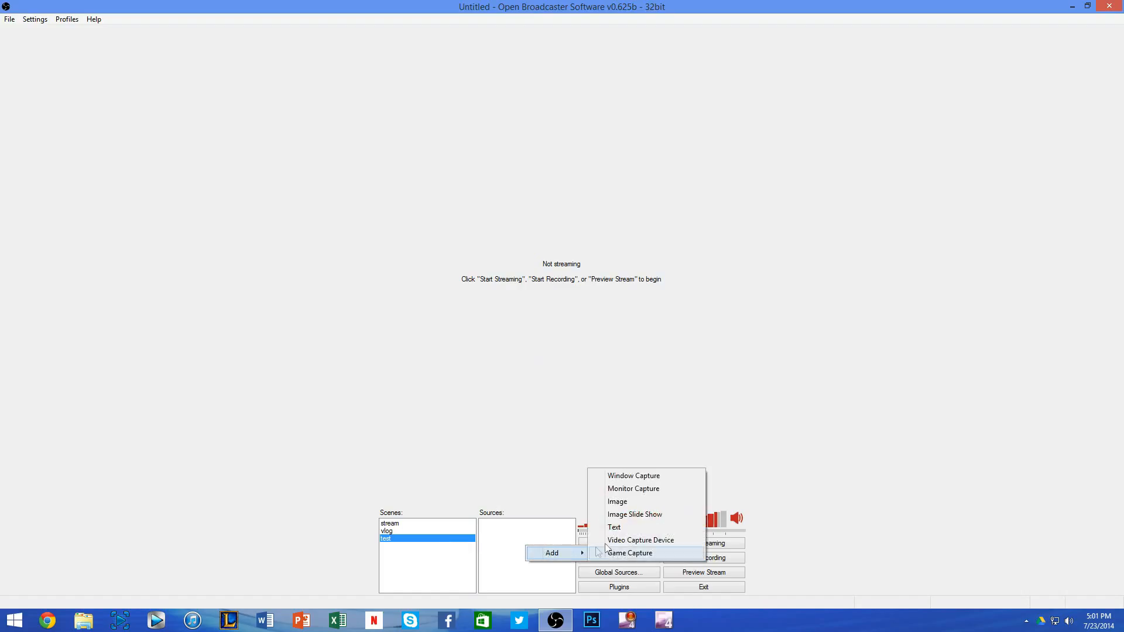
click(615, 540)
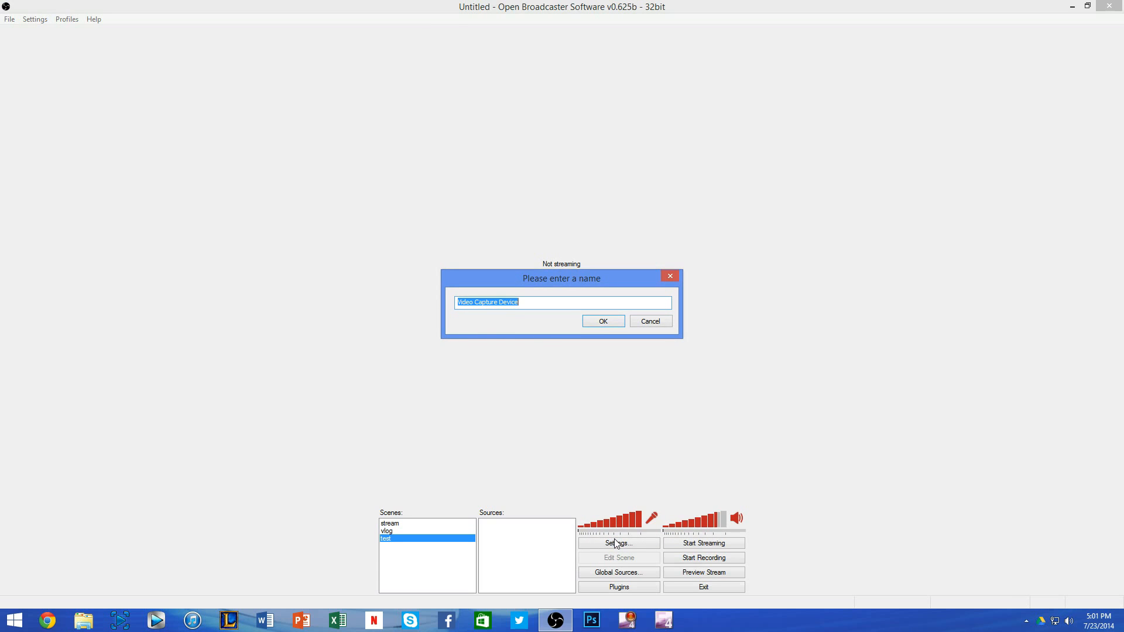
text(elgato)
key(Return)
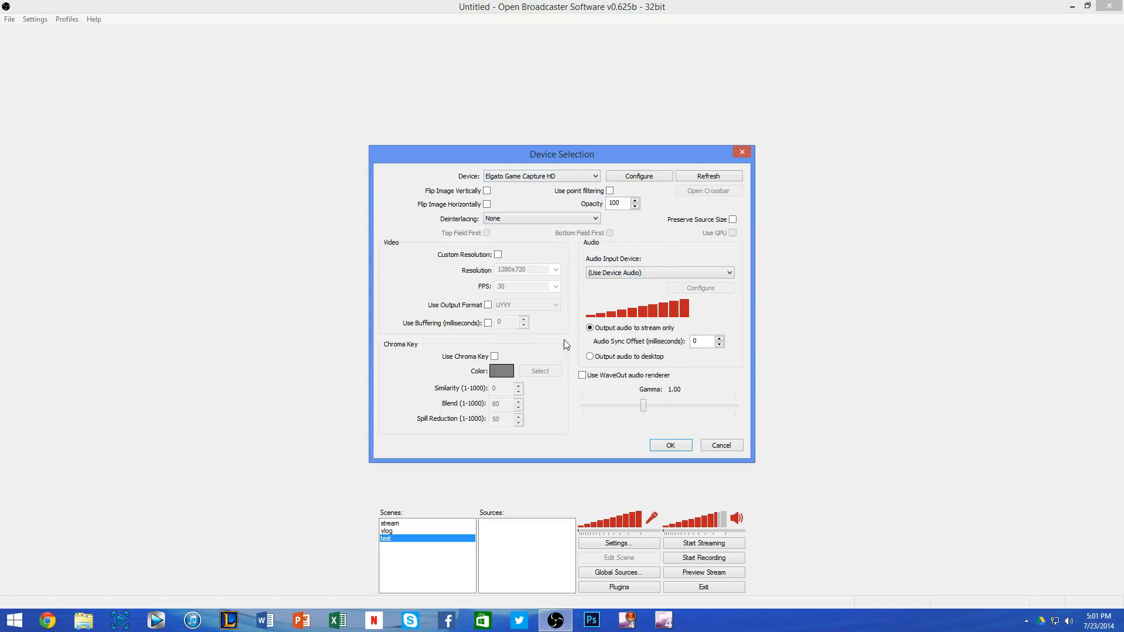
click(668, 445)
Step: Add a second video capture device source to the test scene and name it for the webcam
right_click(495, 549)
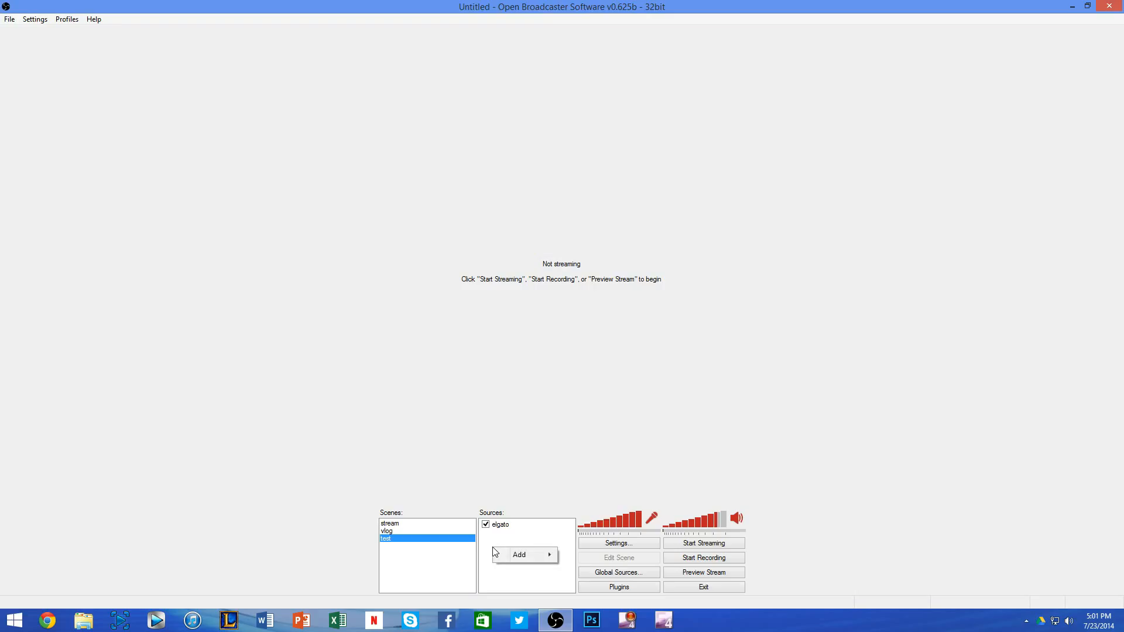
mouse_move(527, 554)
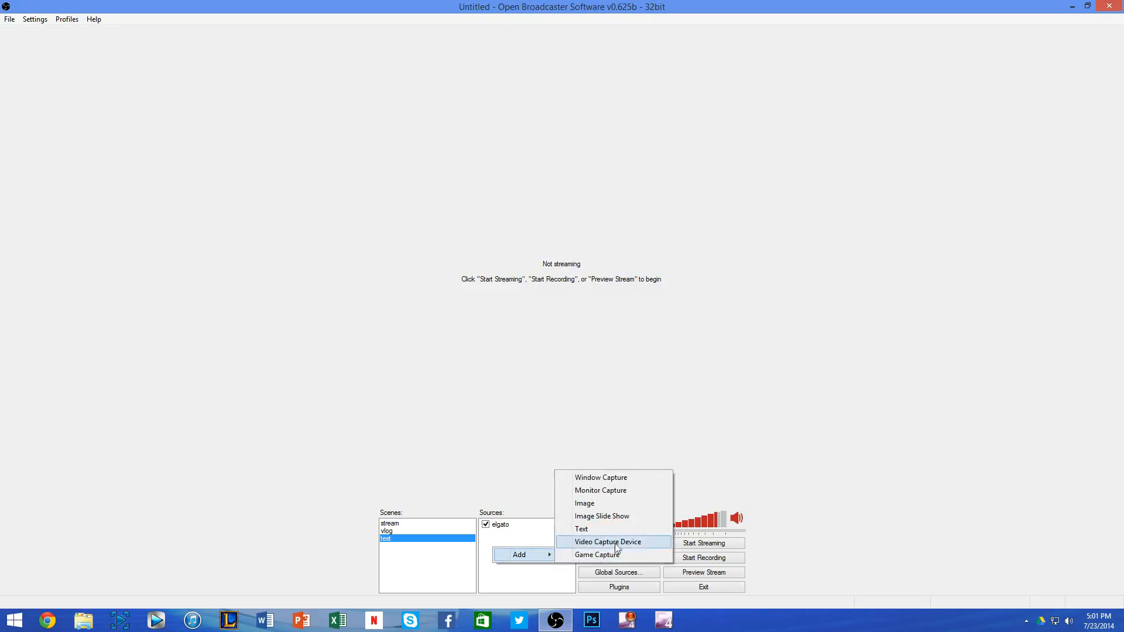
click(616, 539)
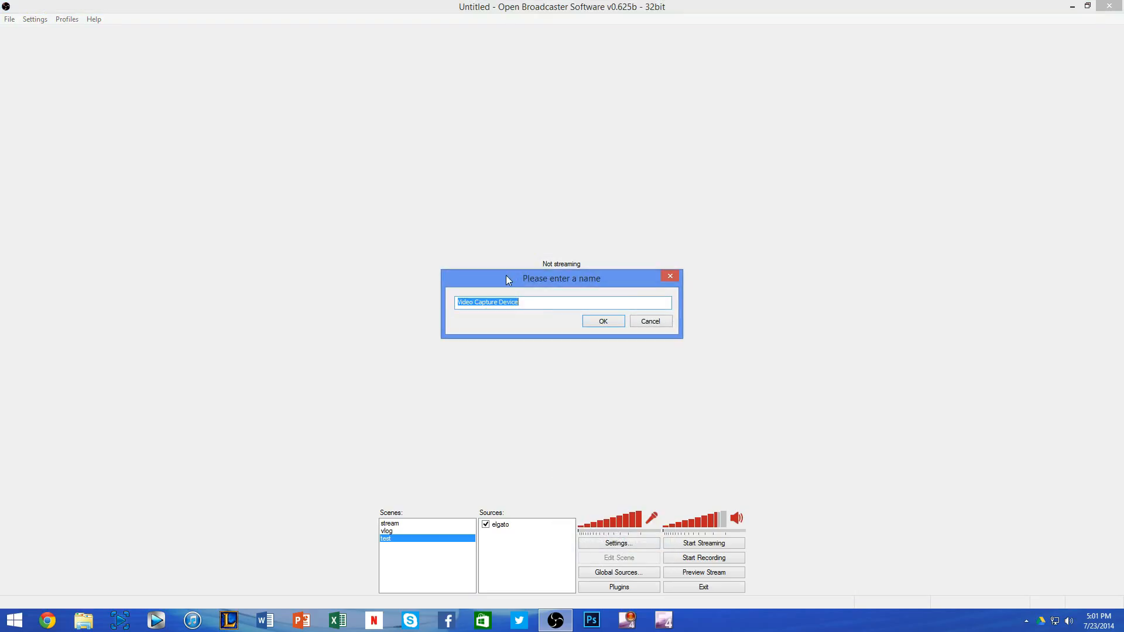
text(webca)
key(Return)
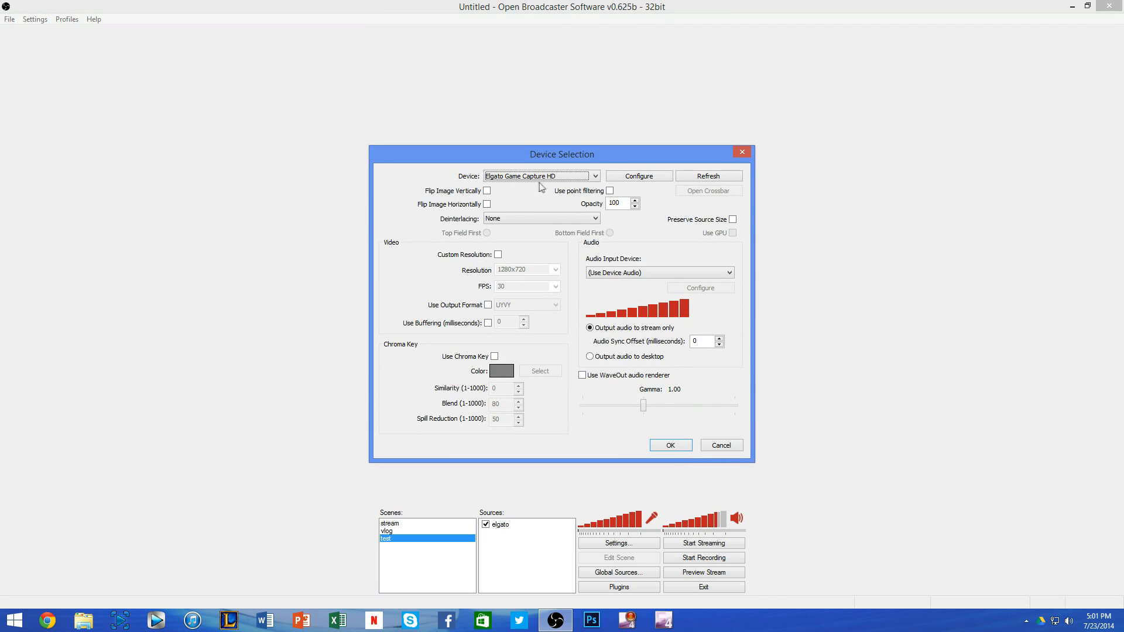
Step: Select Logitech HD Webcam C310 as the capture device for the new source
click(549, 179)
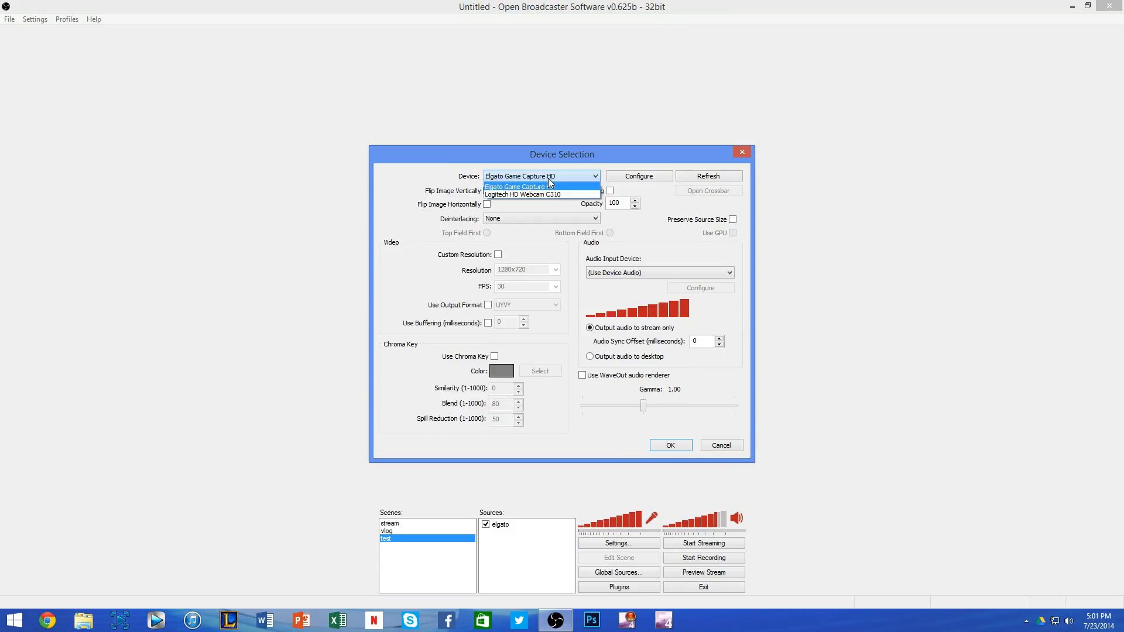
click(549, 179)
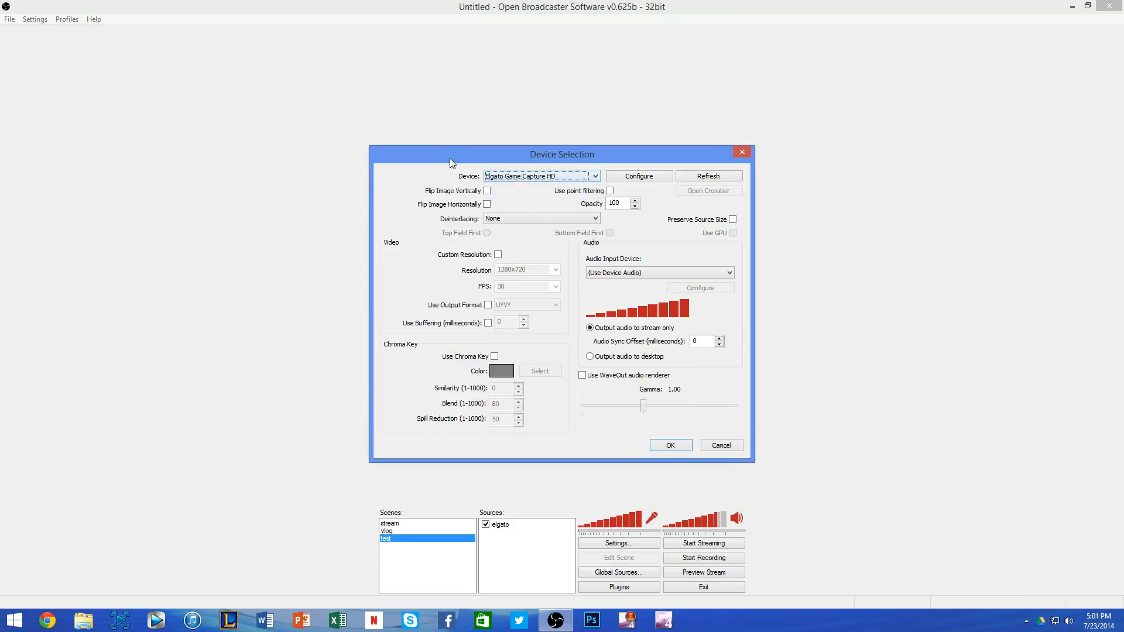
click(552, 179)
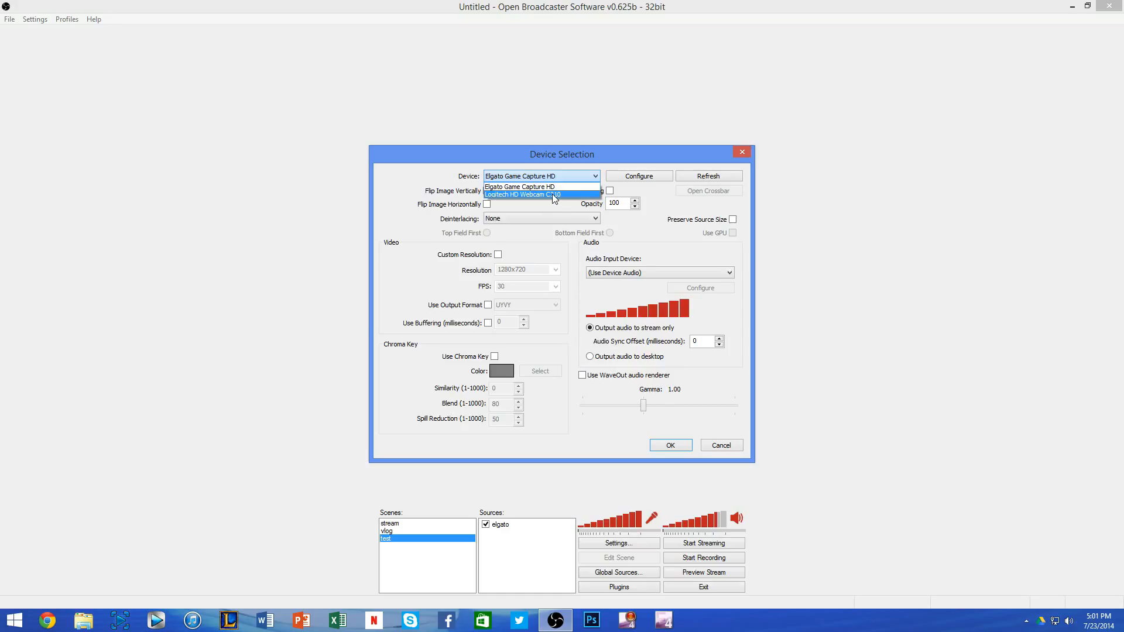
click(554, 195)
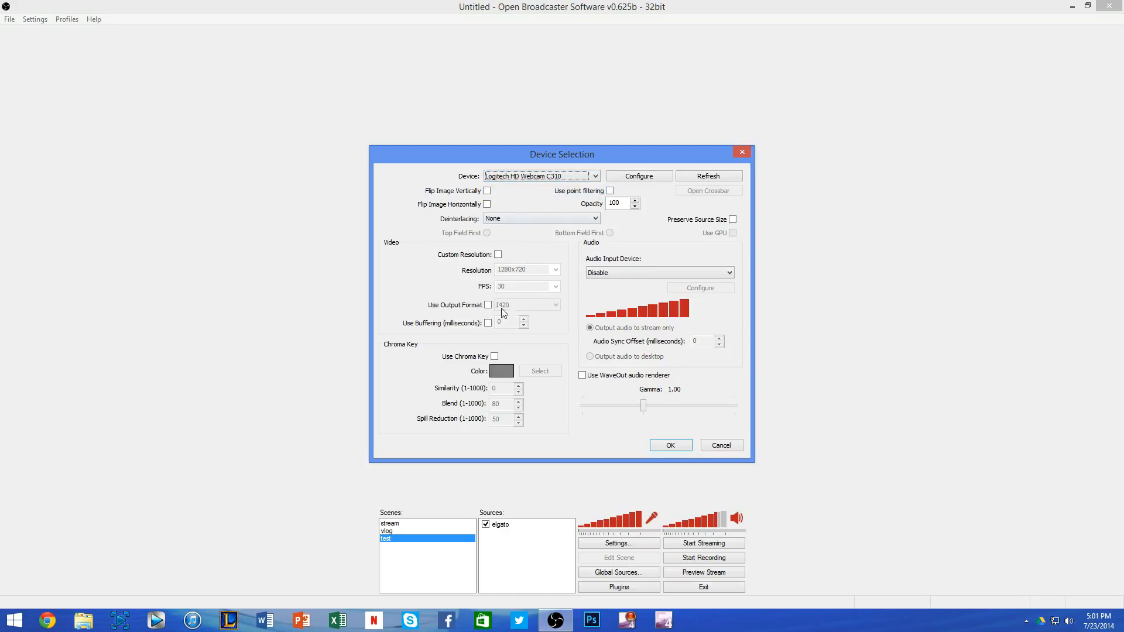
Step: Enable 1500 ms buffering and a custom resolution of 1280x720 at 30 FPS for the webcam source, and confirm the device settings
click(488, 323)
click(508, 323)
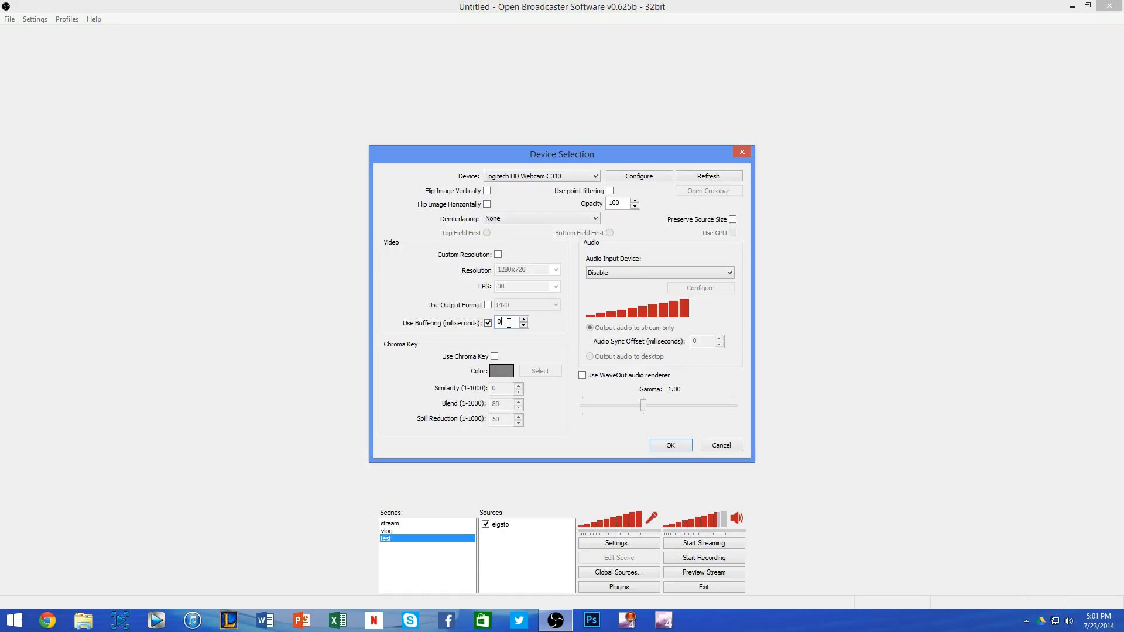
text(1500)
click(498, 255)
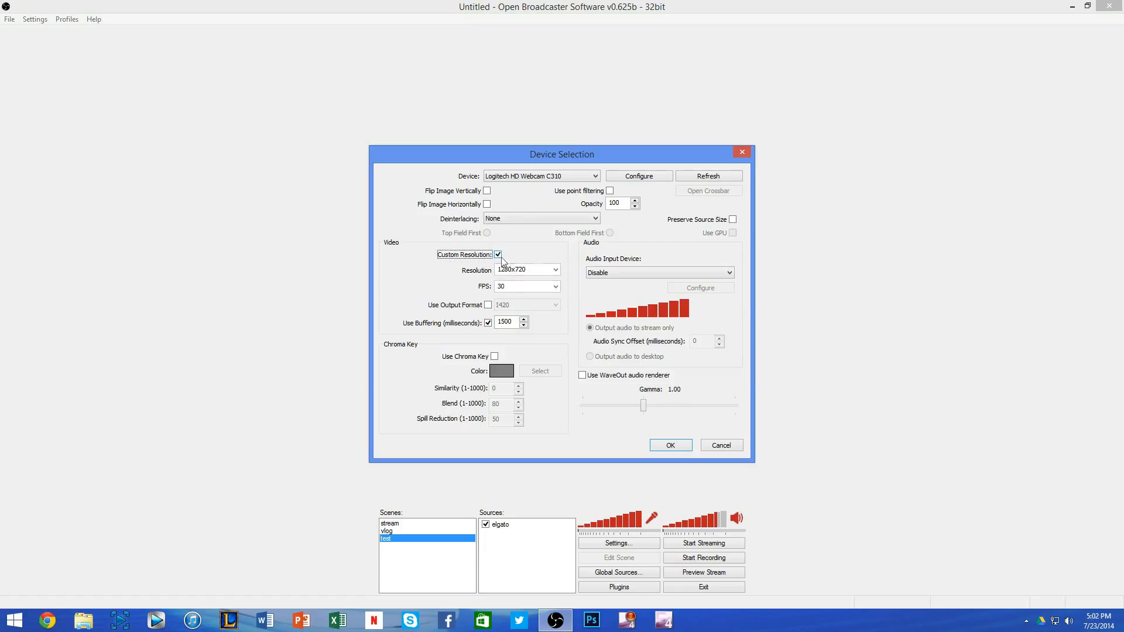
click(555, 271)
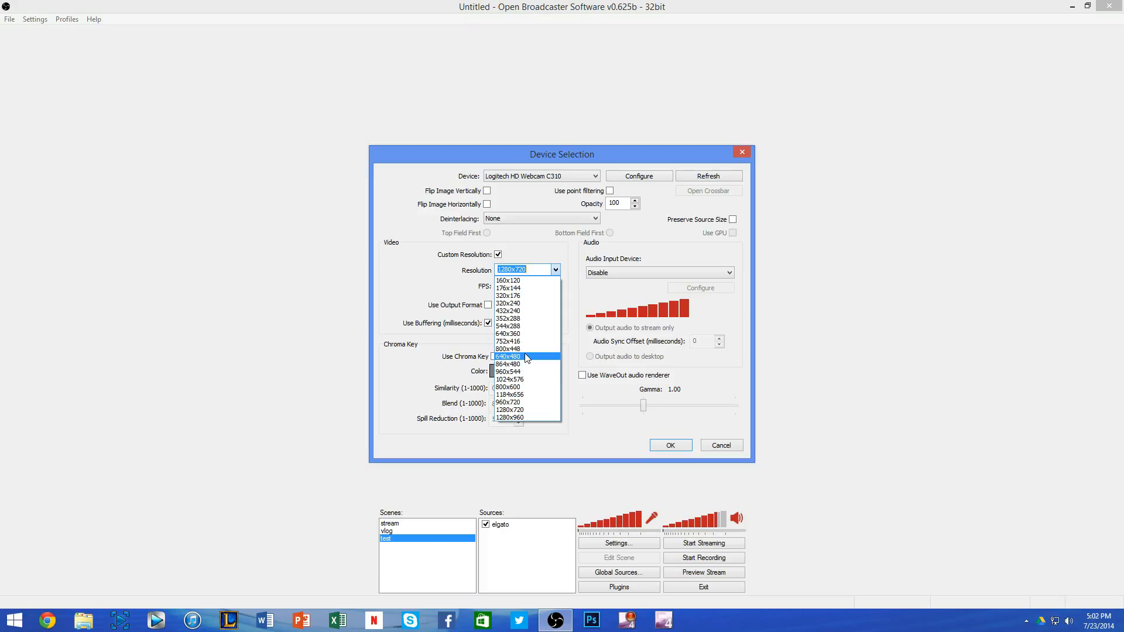
click(555, 270)
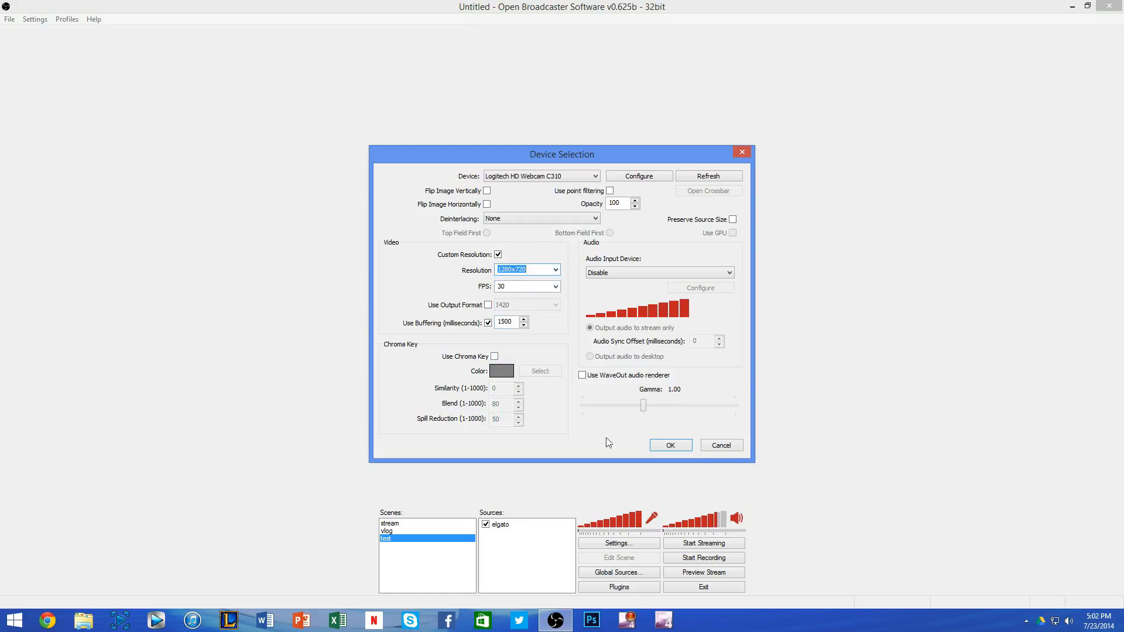
click(668, 446)
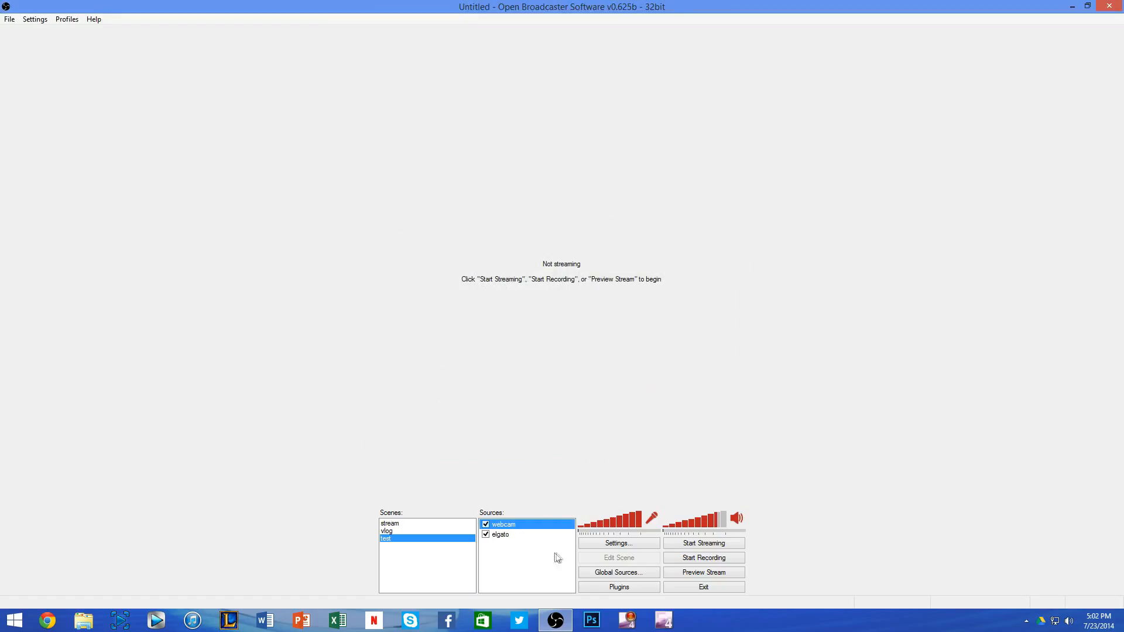
Step: Add an image source named battleblock to the test scene
right_click(509, 554)
mouse_move(536, 556)
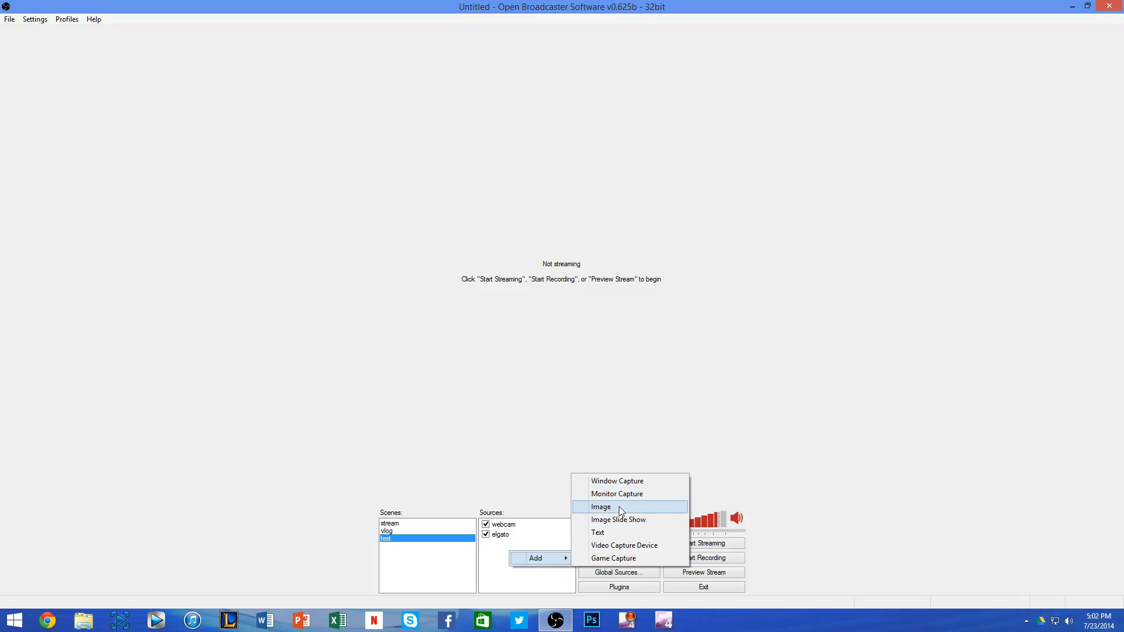
click(619, 507)
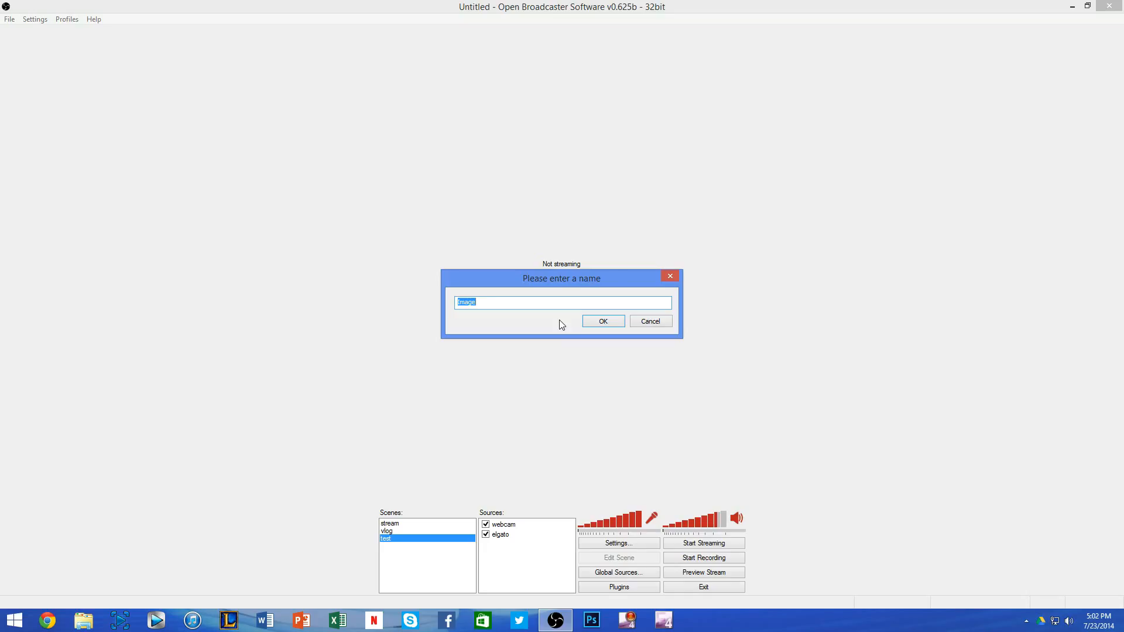
text(battleblock)
key(Return)
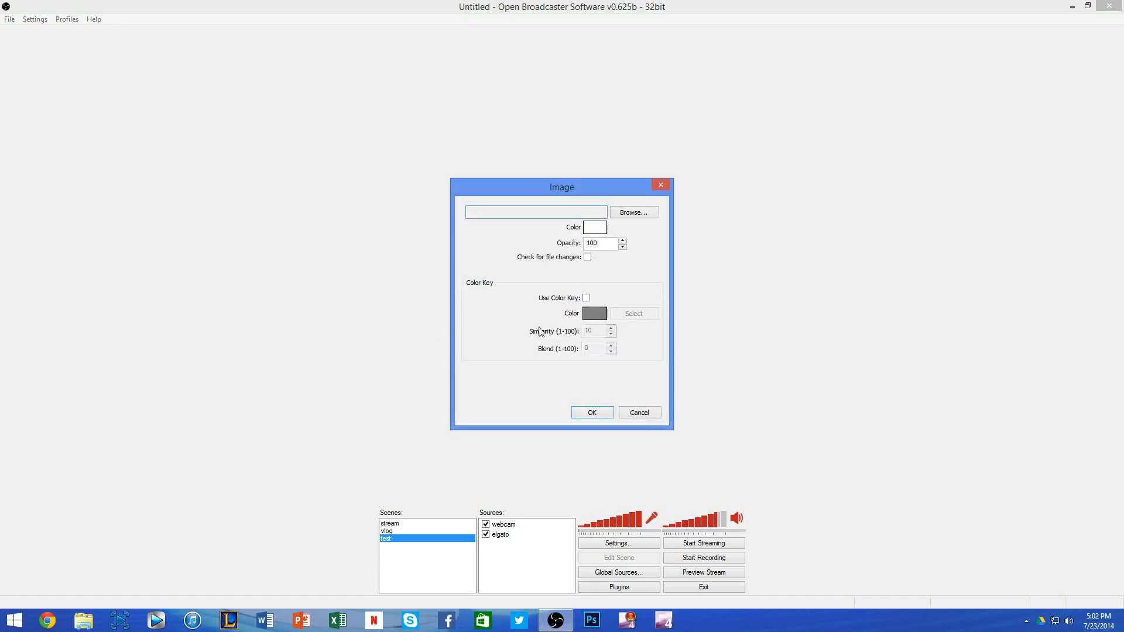
Step: Load the Facecam Outline Yellow image from the Google Drive pictures folder into the battleblock source and confirm
click(630, 218)
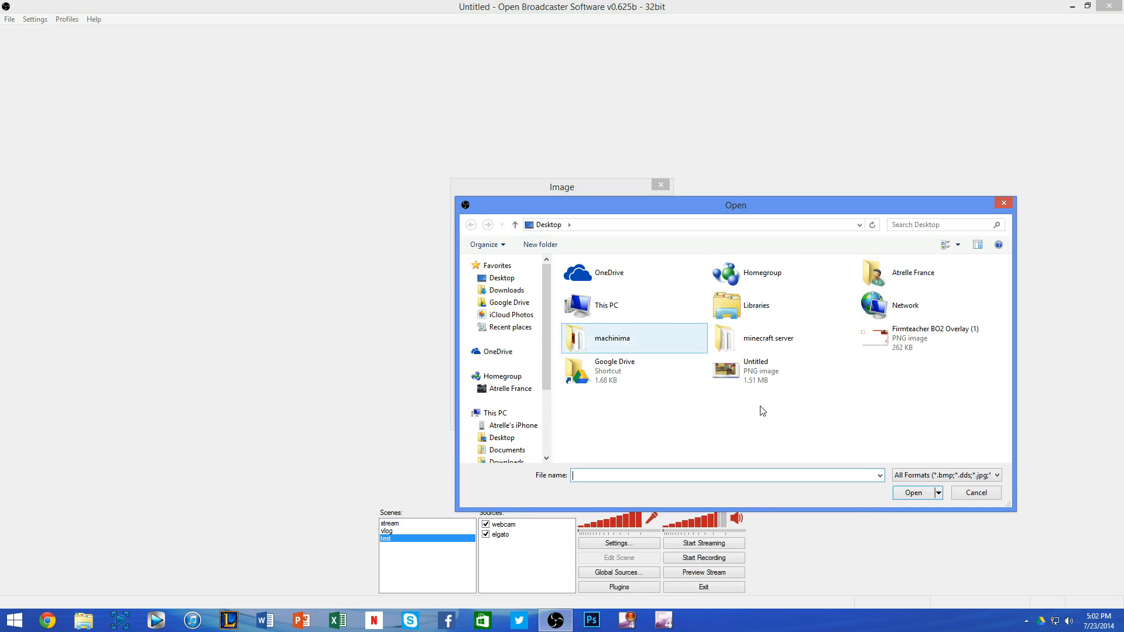
double_click(665, 368)
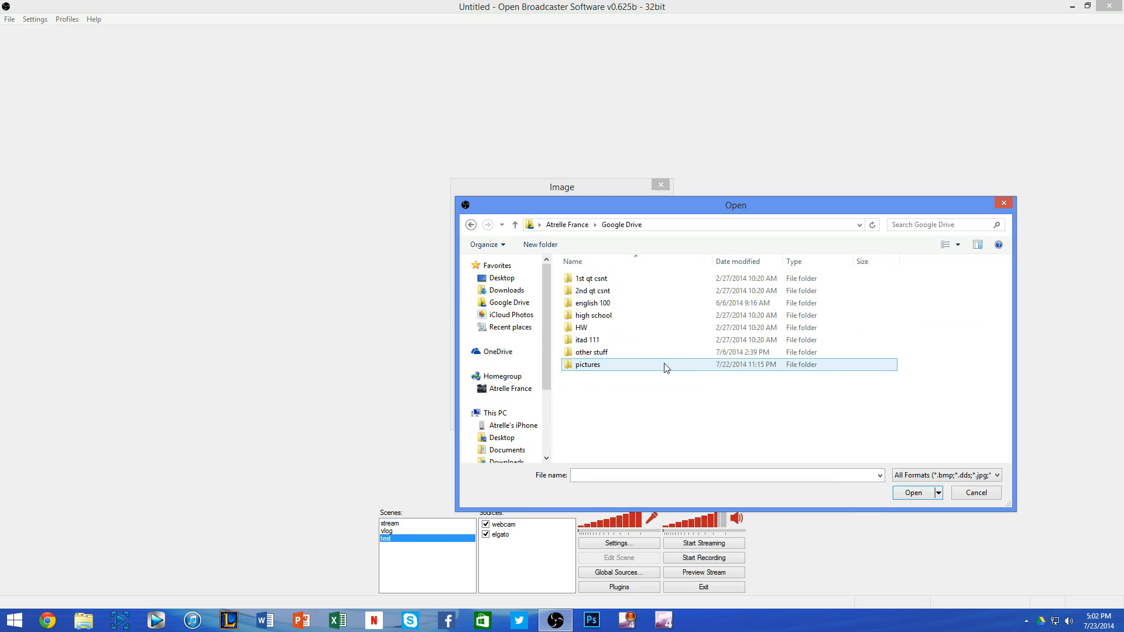
double_click(644, 365)
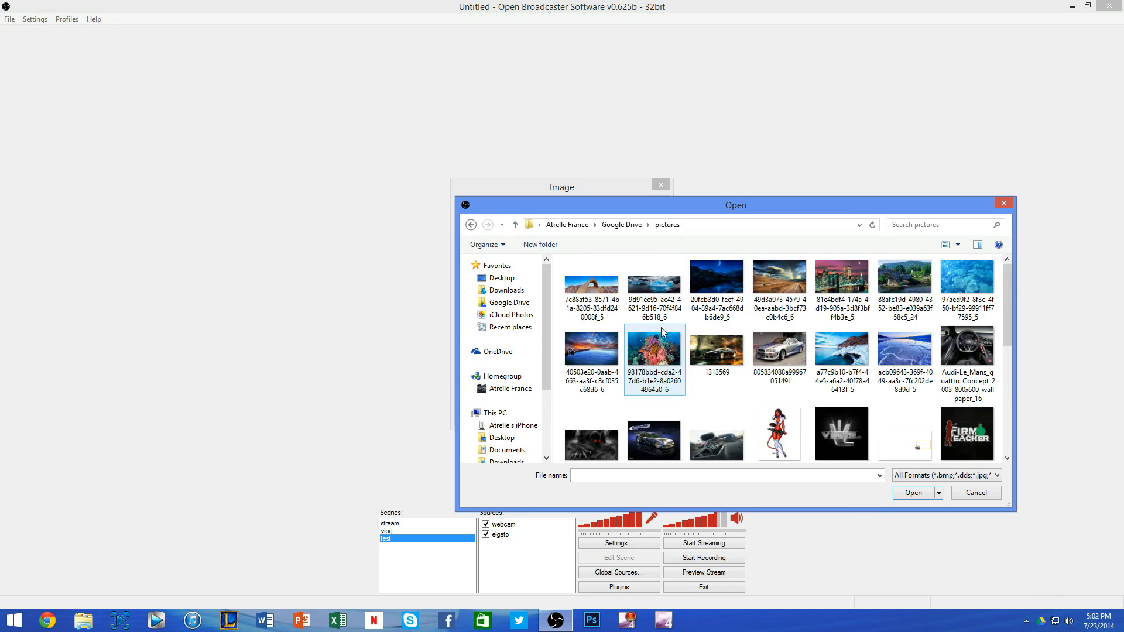
scroll(662, 328, down, 5)
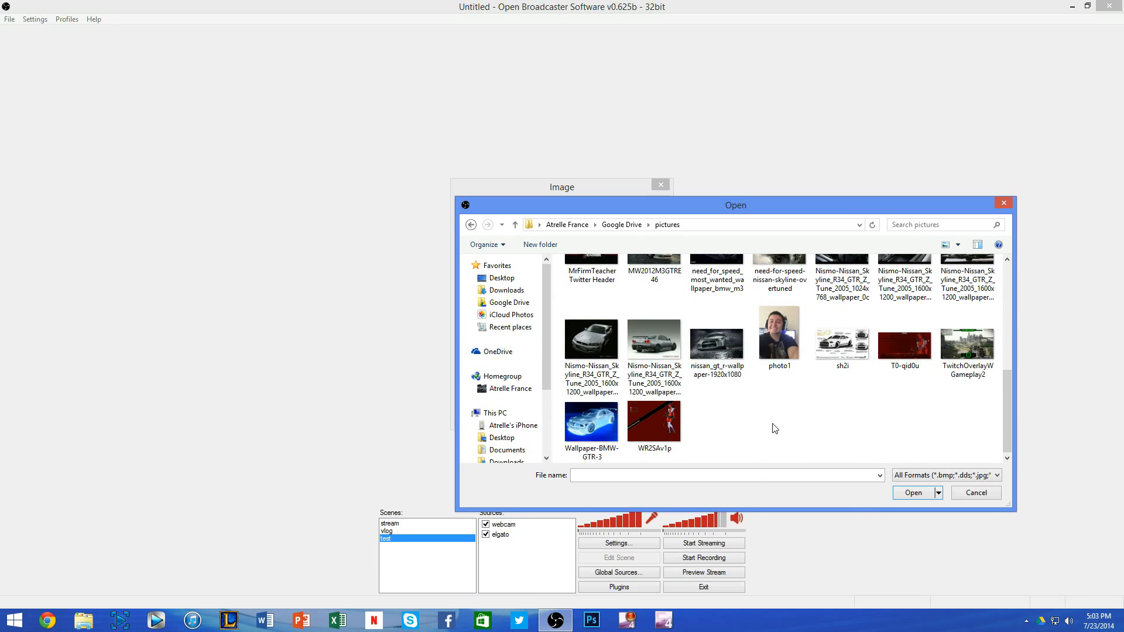
scroll(774, 428, up, 5)
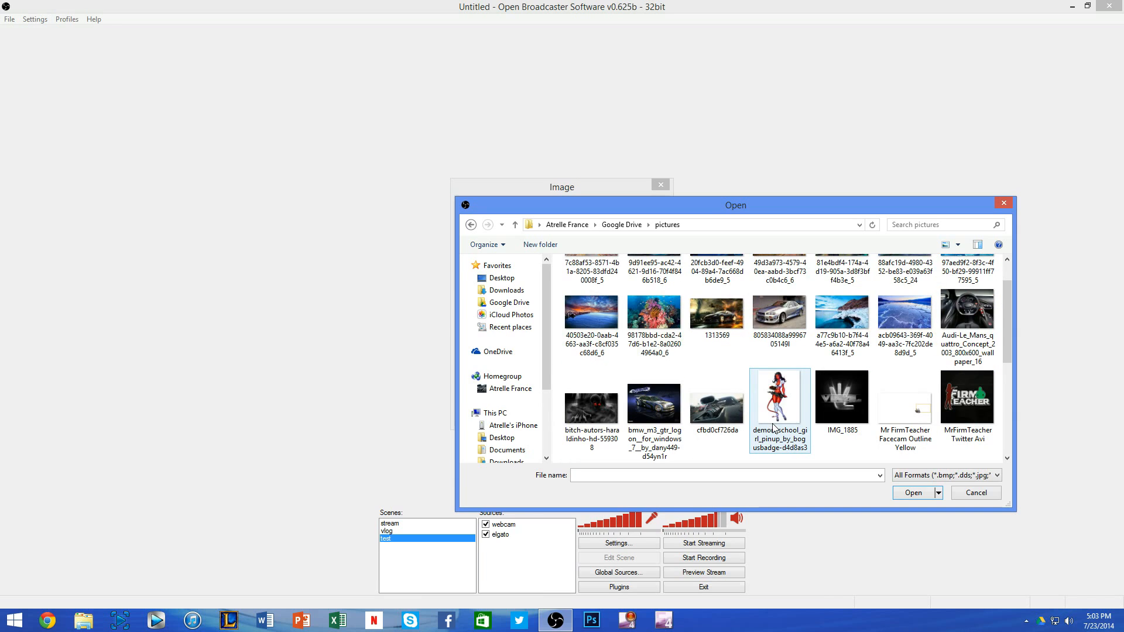
double_click(899, 394)
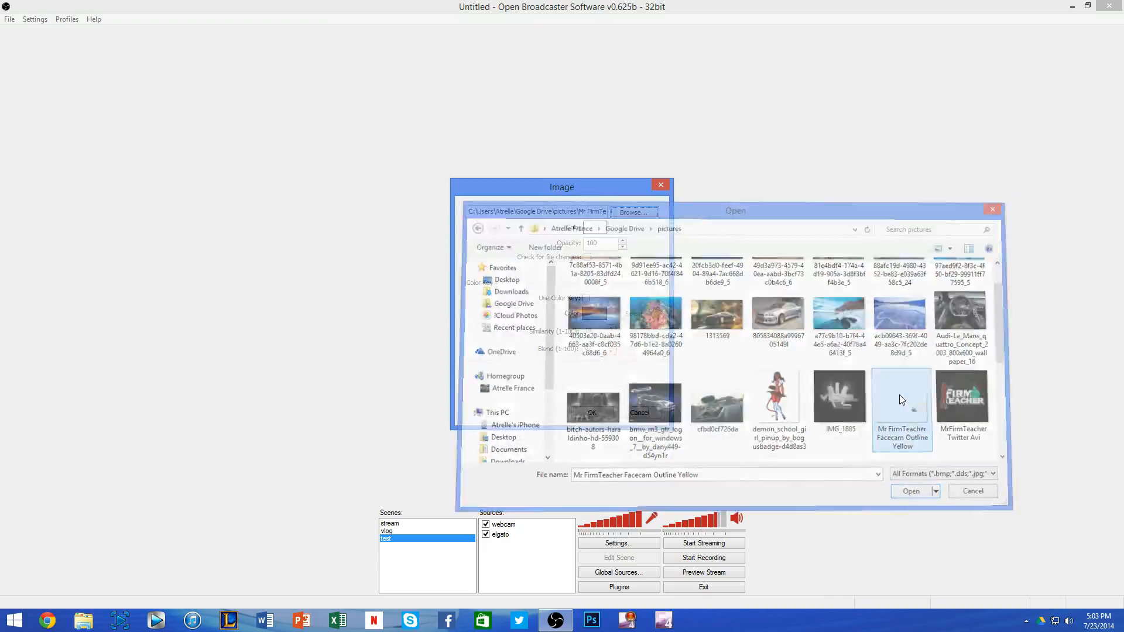
click(594, 412)
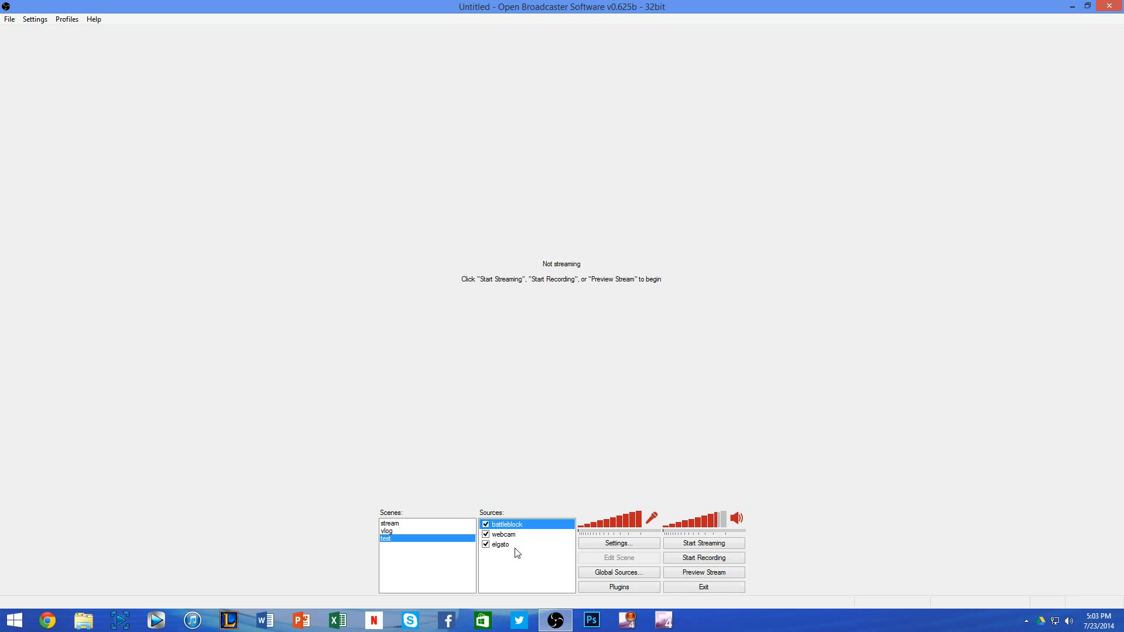
Step: Preview the stream with scene editing enabled, and shrink the webcam source to under half the canvas width at the canvas's right edge
click(724, 574)
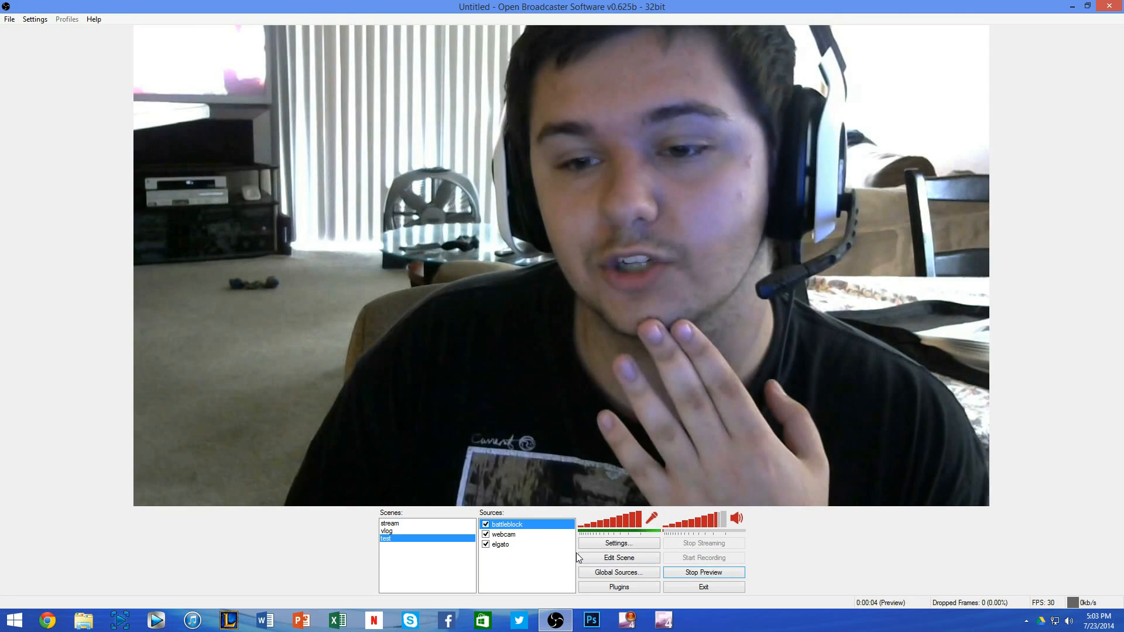
click(611, 558)
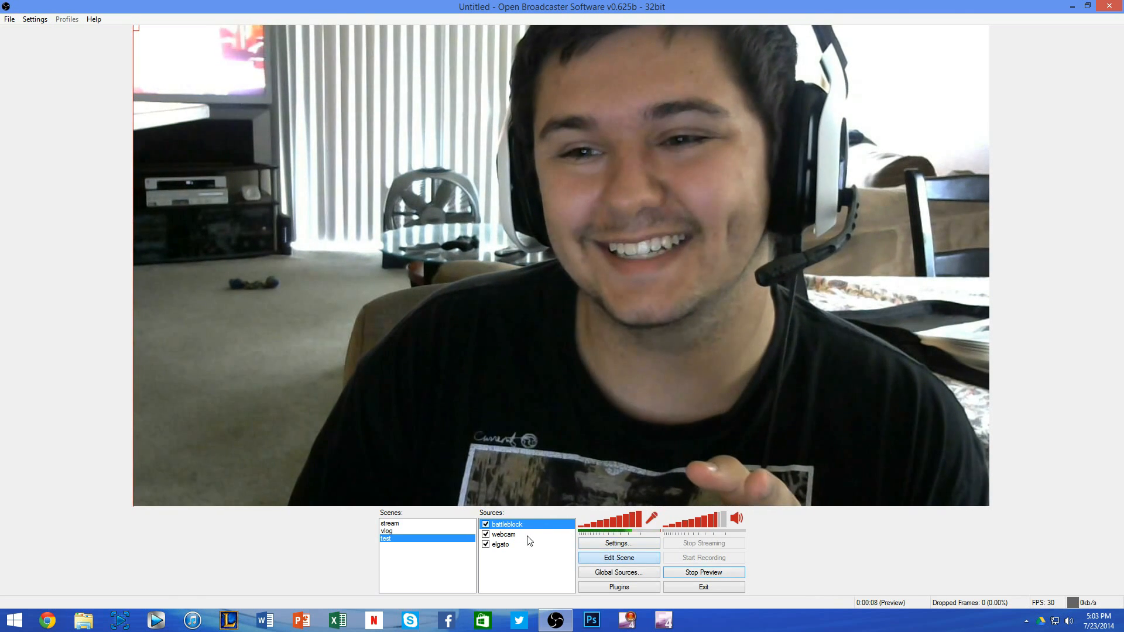
click(503, 534)
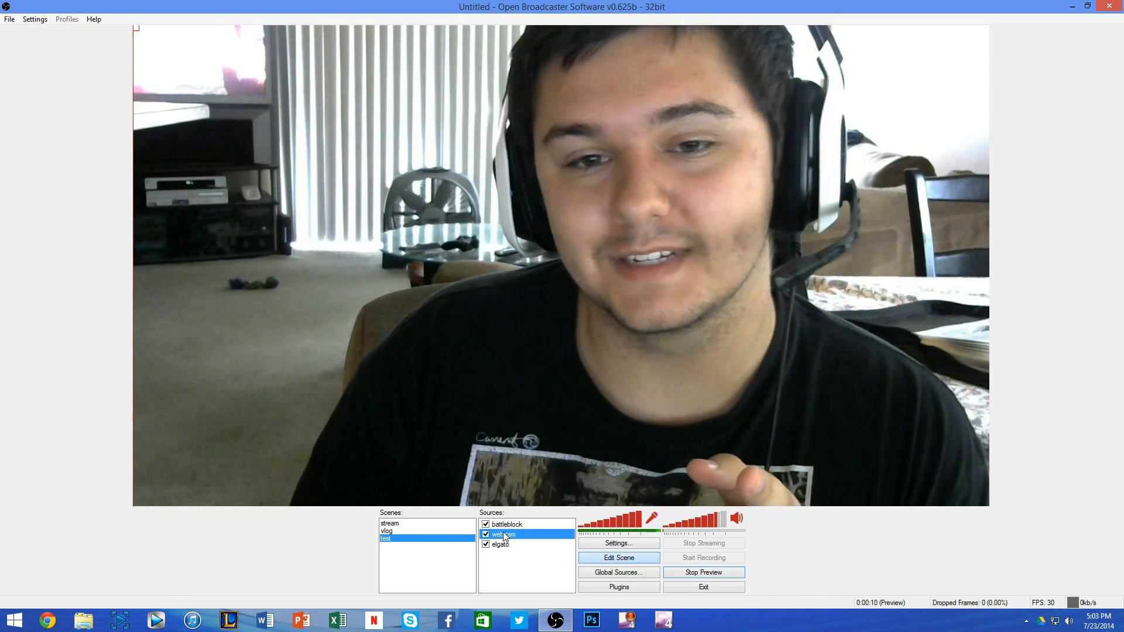
drag(138, 501, 634, 224)
drag(747, 247, 745, 279)
Step: Scale down the oversized battleblock overlay and position it to fill the canvas, with its facecam outline over the webcam picture
right_click(516, 524)
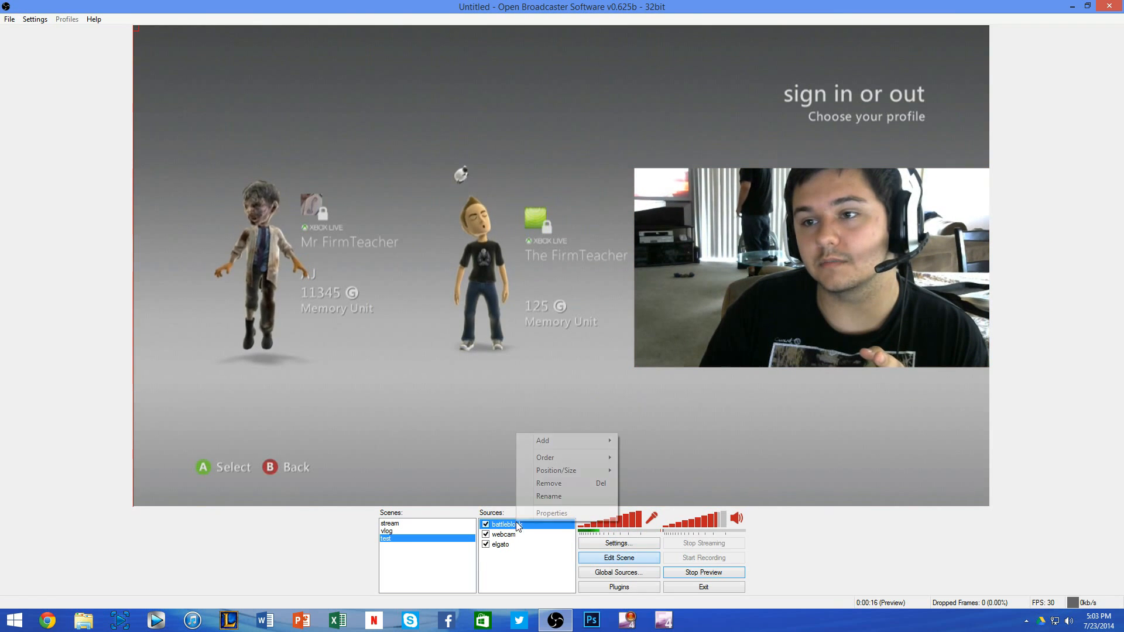
mouse_move(571, 466)
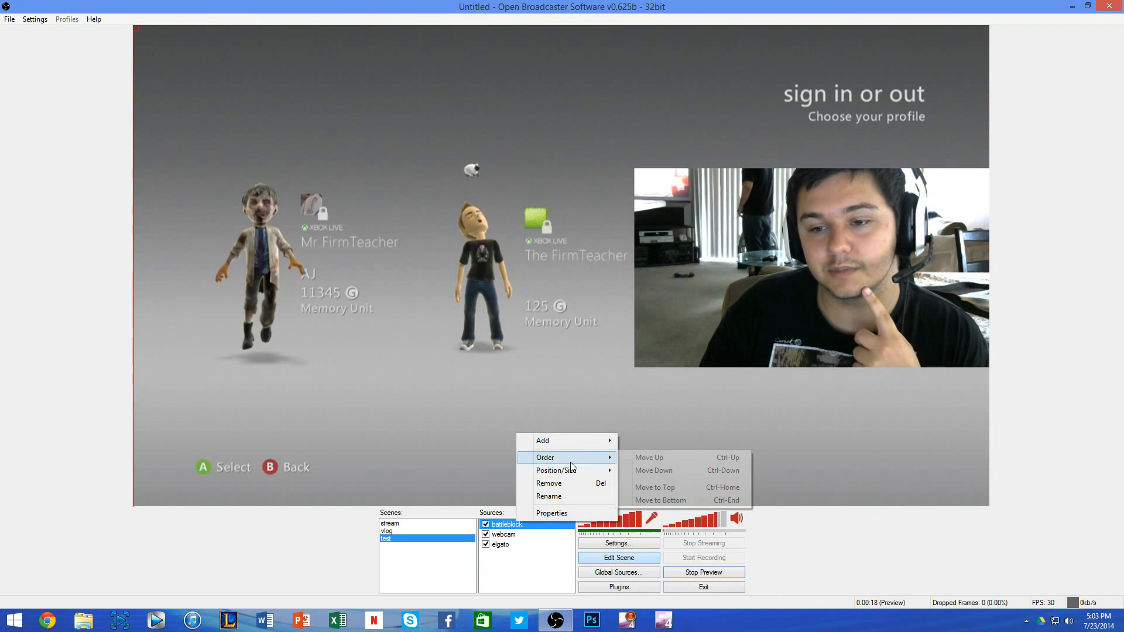
click(637, 456)
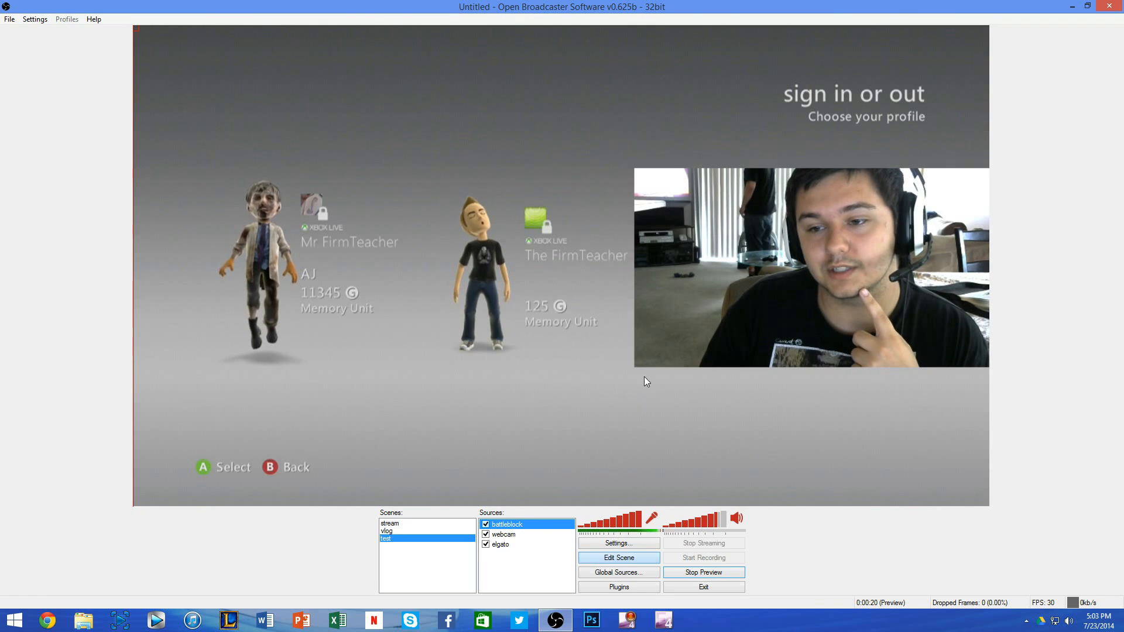
drag(546, 208, 746, 230)
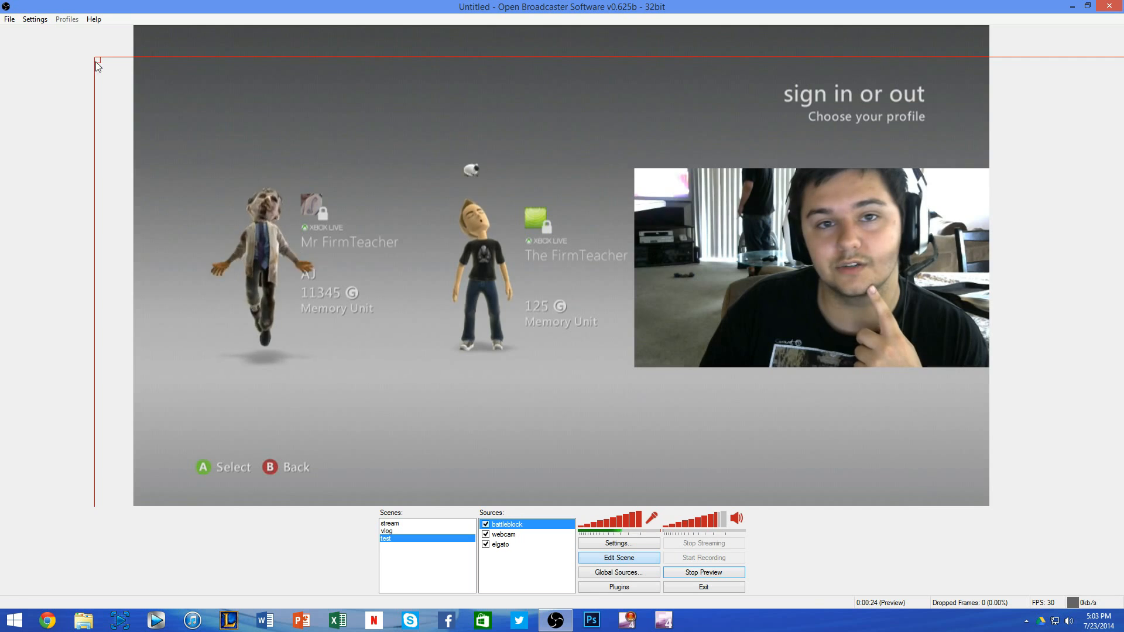
drag(96, 62, 708, 287)
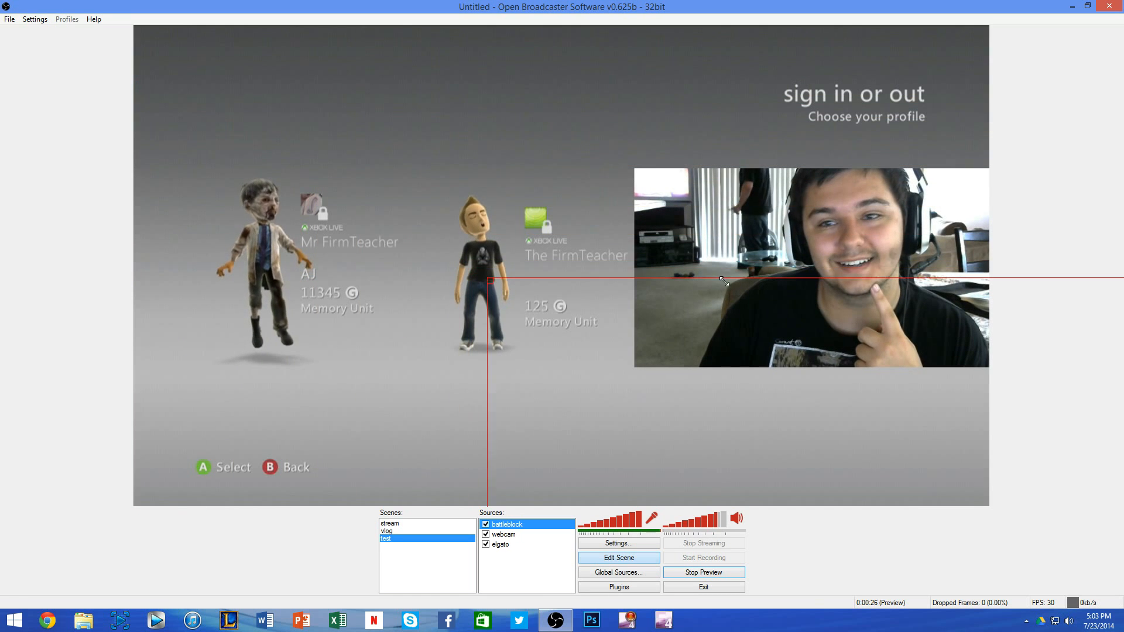
drag(761, 346, 373, 78)
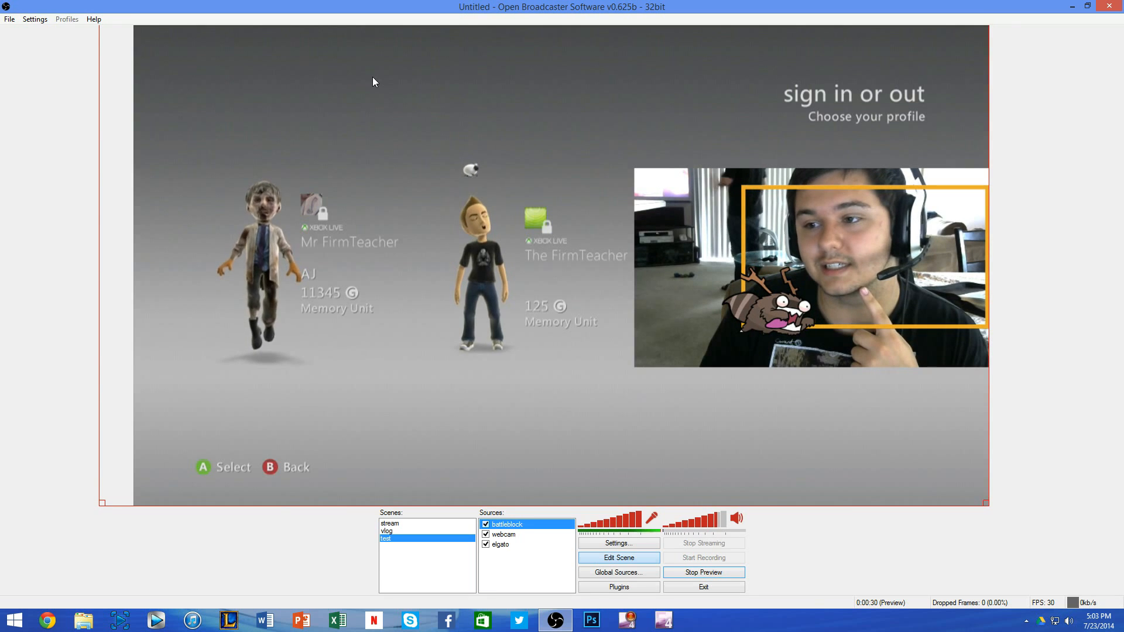
drag(101, 500, 170, 480)
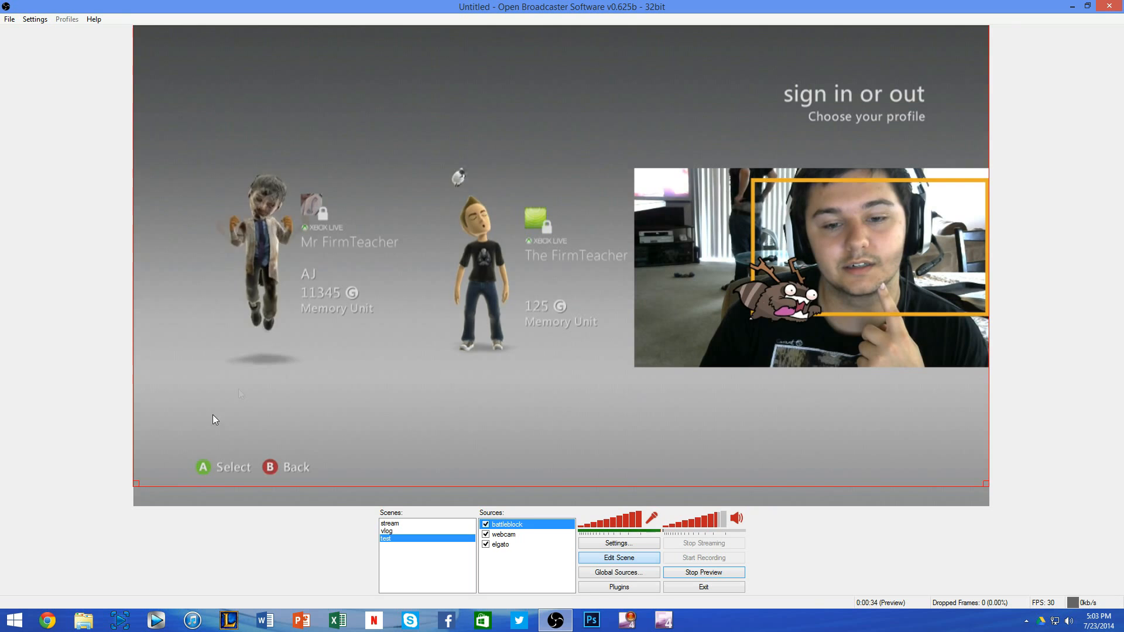
drag(232, 394, 238, 409)
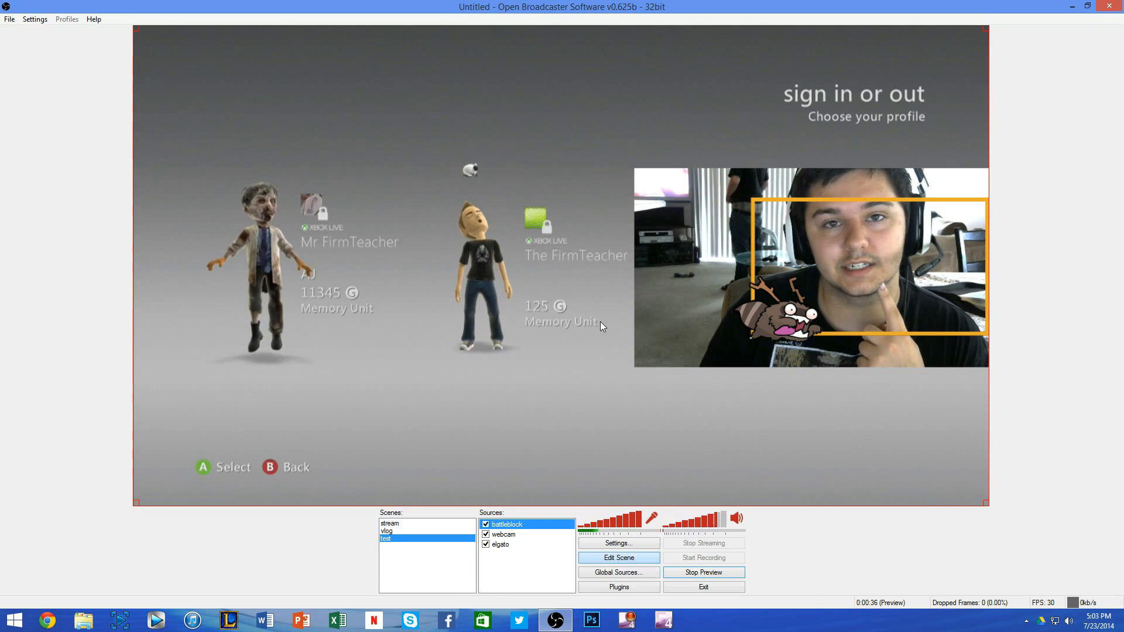
Step: Resize and move the webcam source to fit inside the overlay's yellow facecam outline, and stop the preview
click(509, 535)
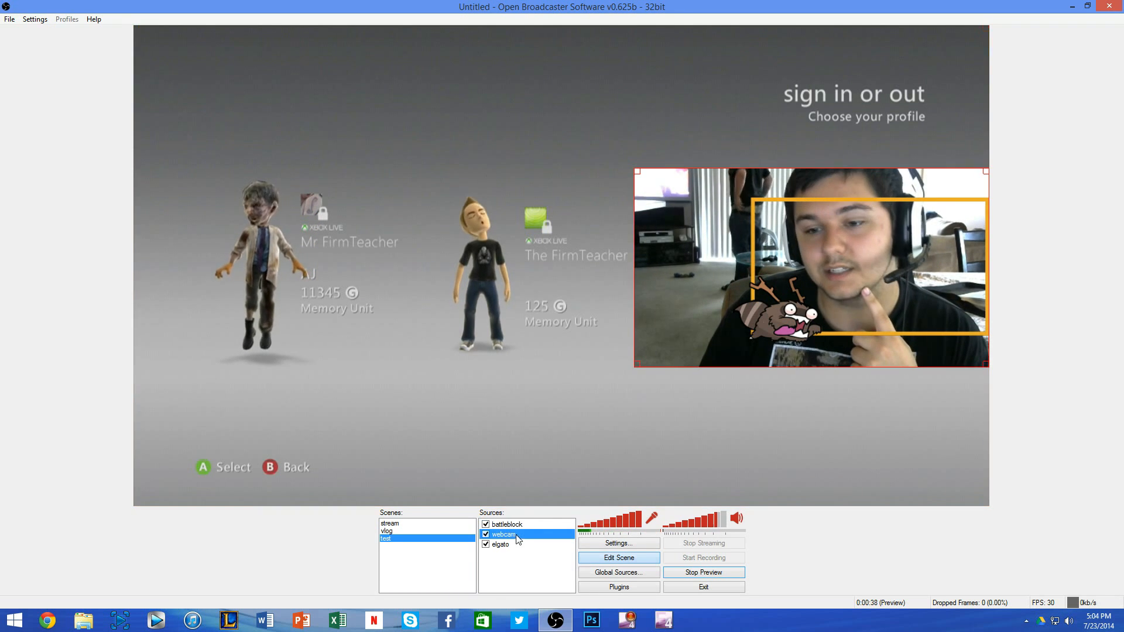
drag(634, 366, 755, 324)
drag(837, 247, 827, 289)
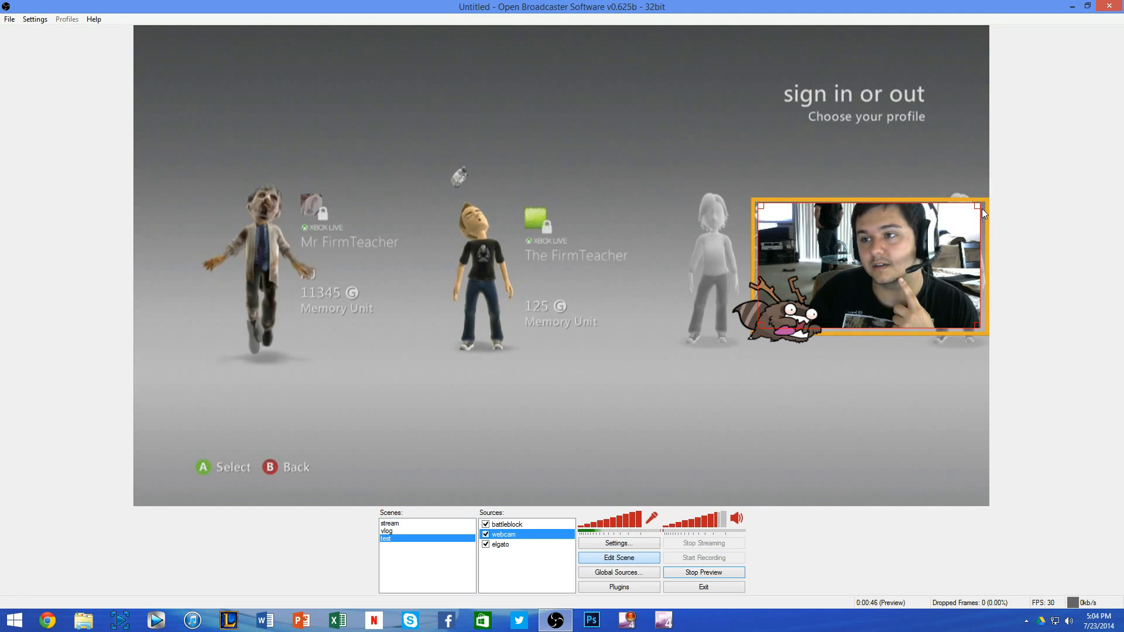
drag(978, 206, 948, 230)
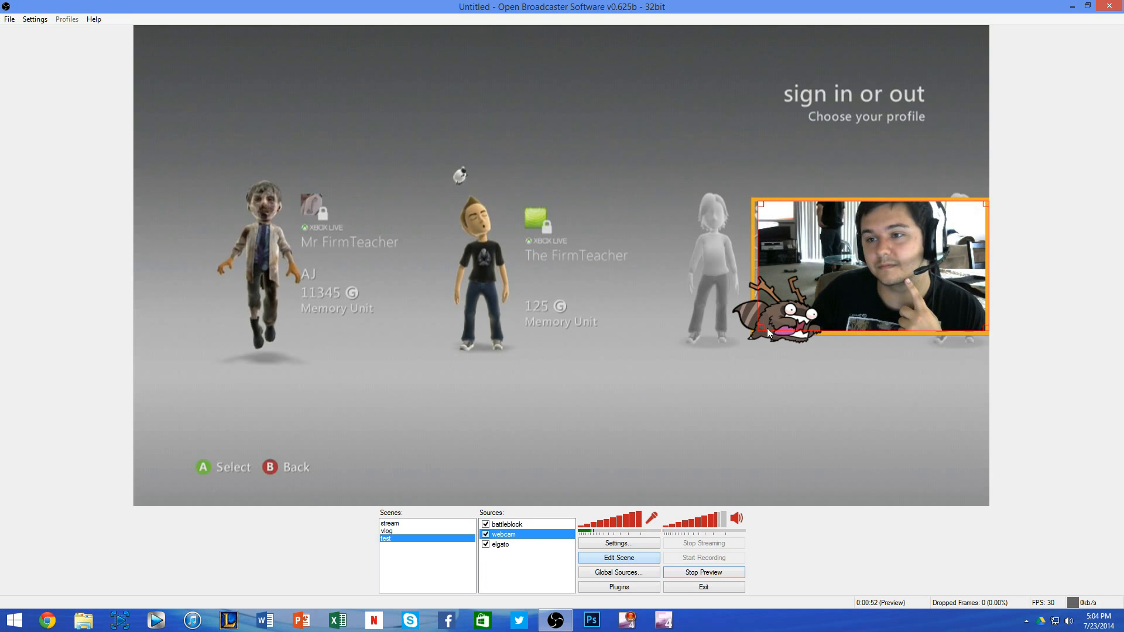
drag(761, 328, 758, 329)
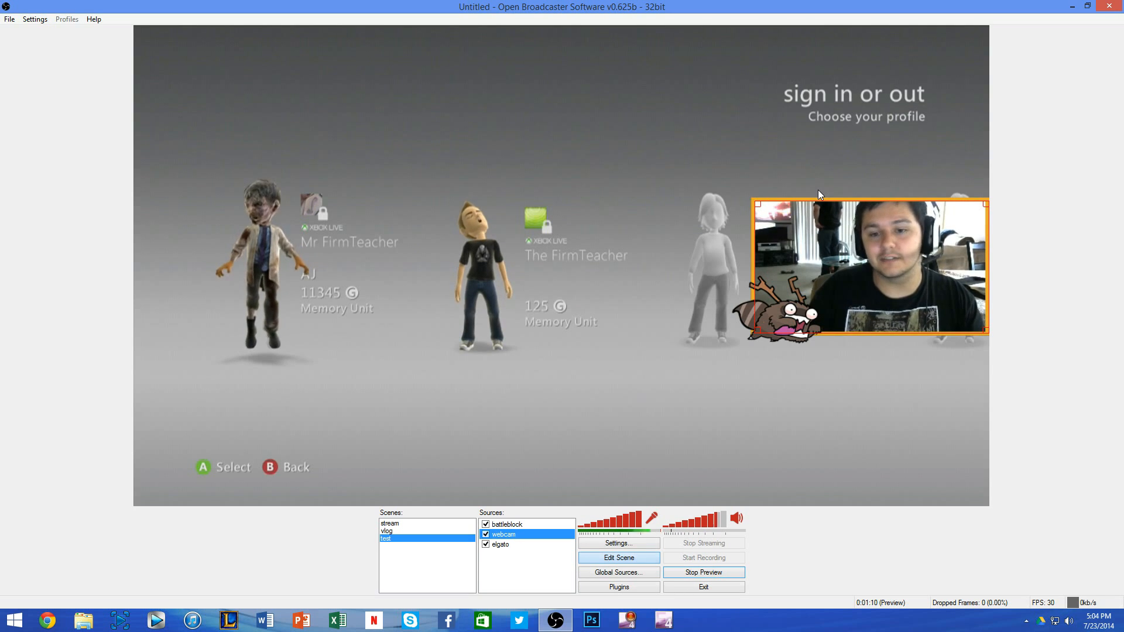
click(703, 572)
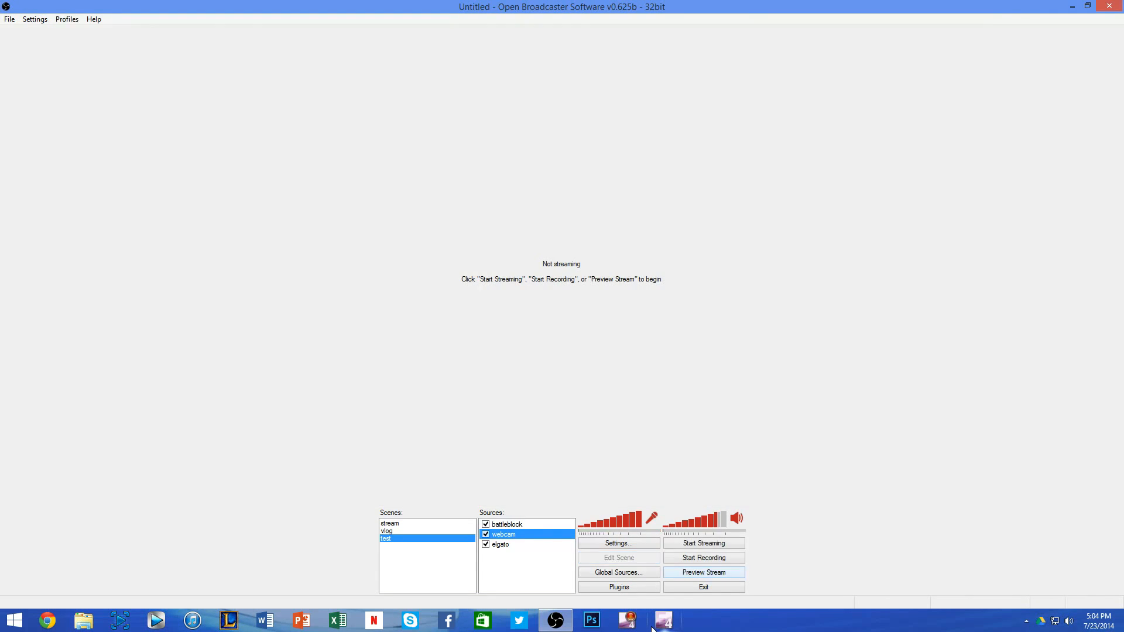